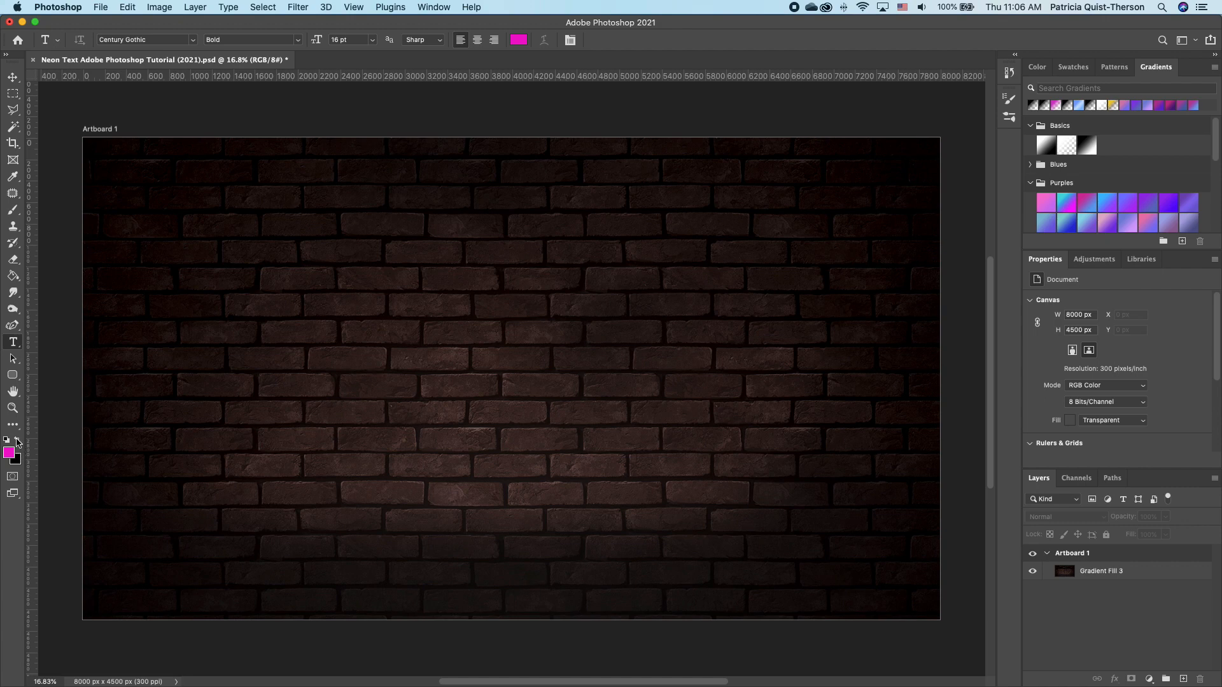
Swap the foreground and background colours and set the foreground colour to off-white faf8f8.
click(17, 440)
click(9, 453)
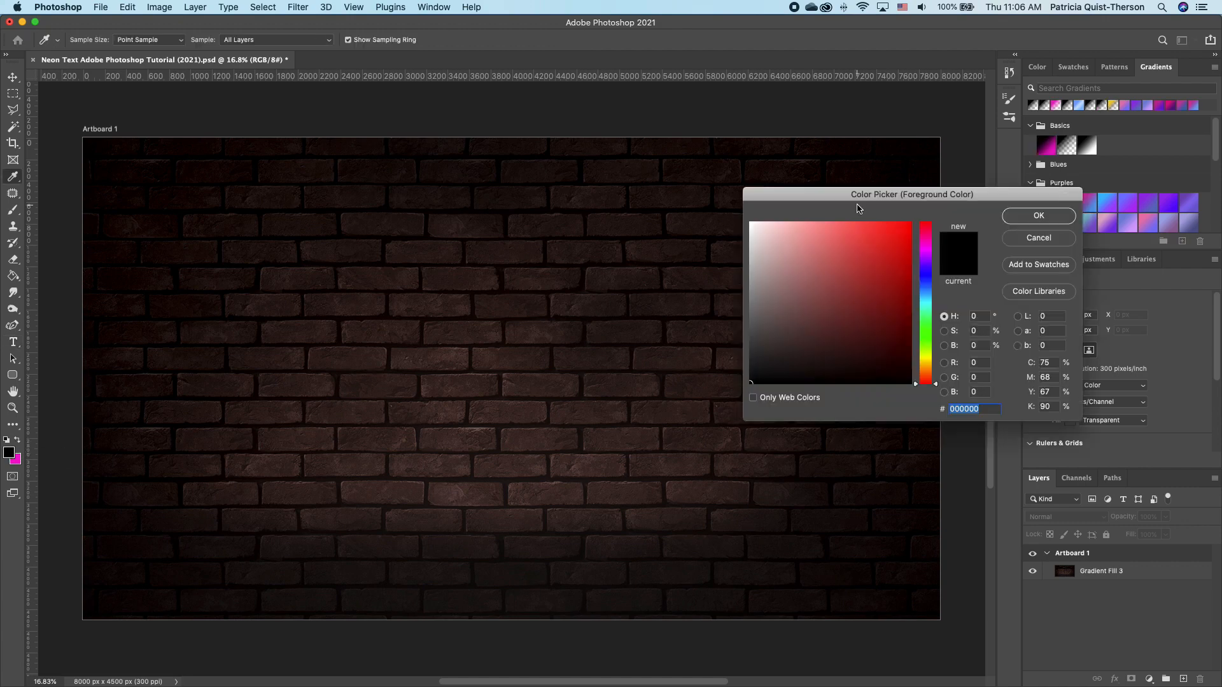
click(751, 225)
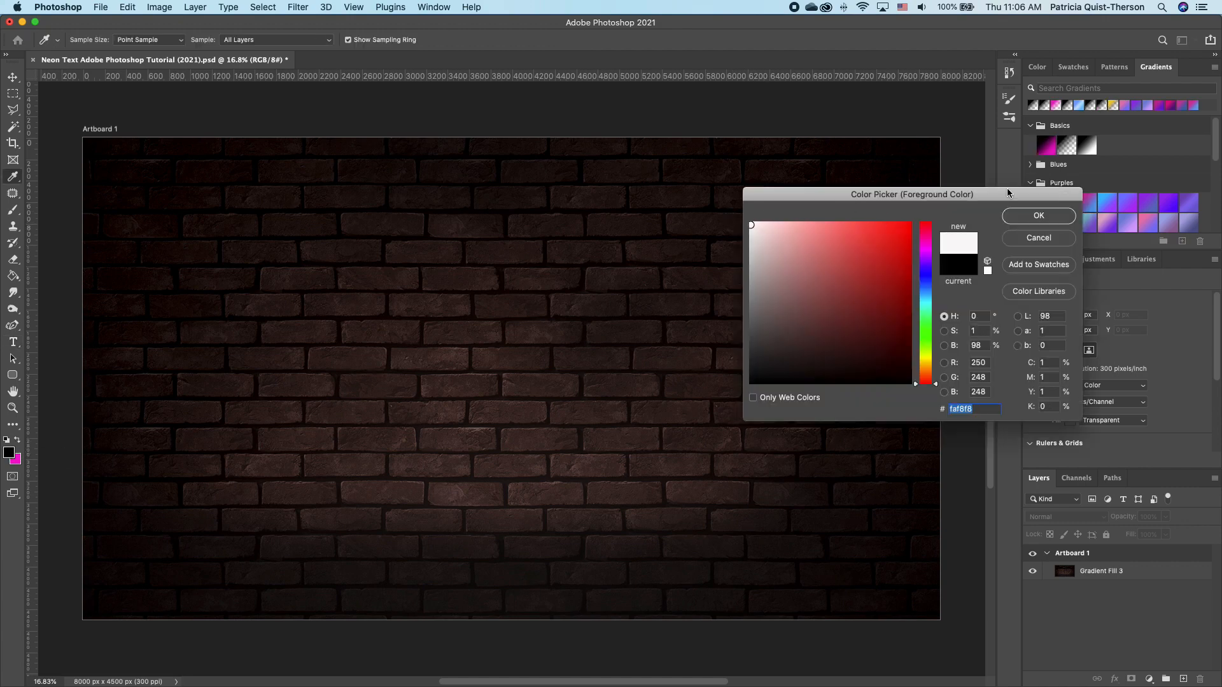
click(1037, 217)
Add a point text reading "GLOW" on the brick wall artboard.
key(t)
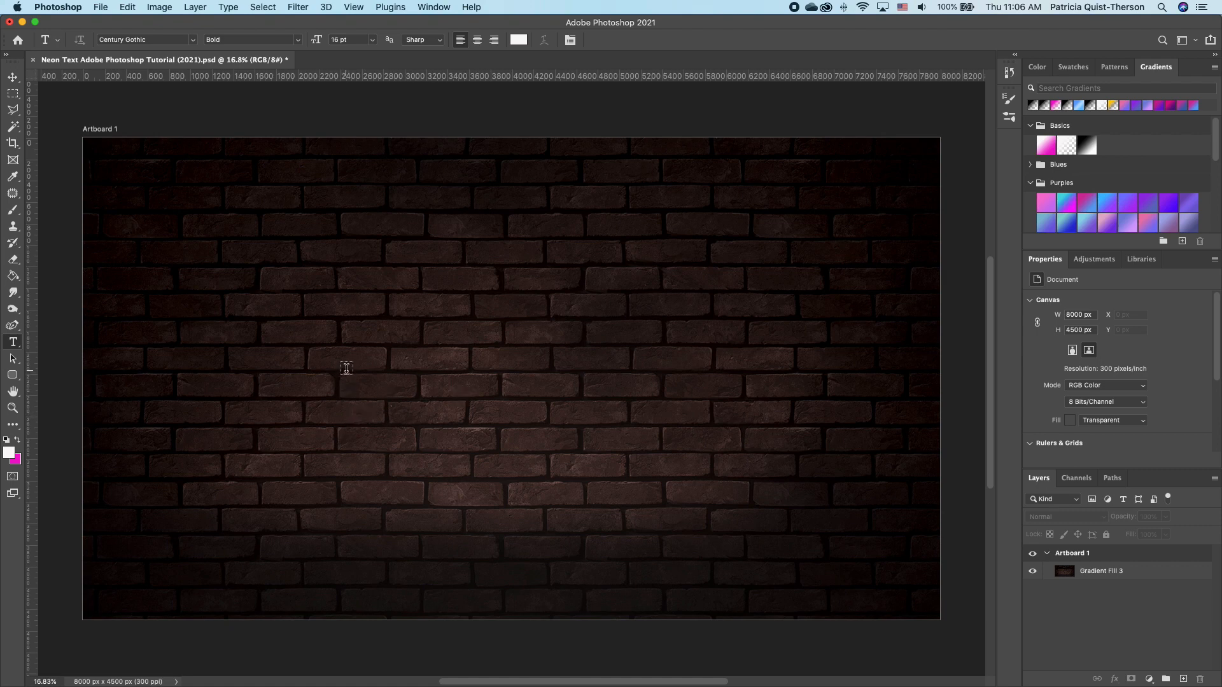
click(347, 368)
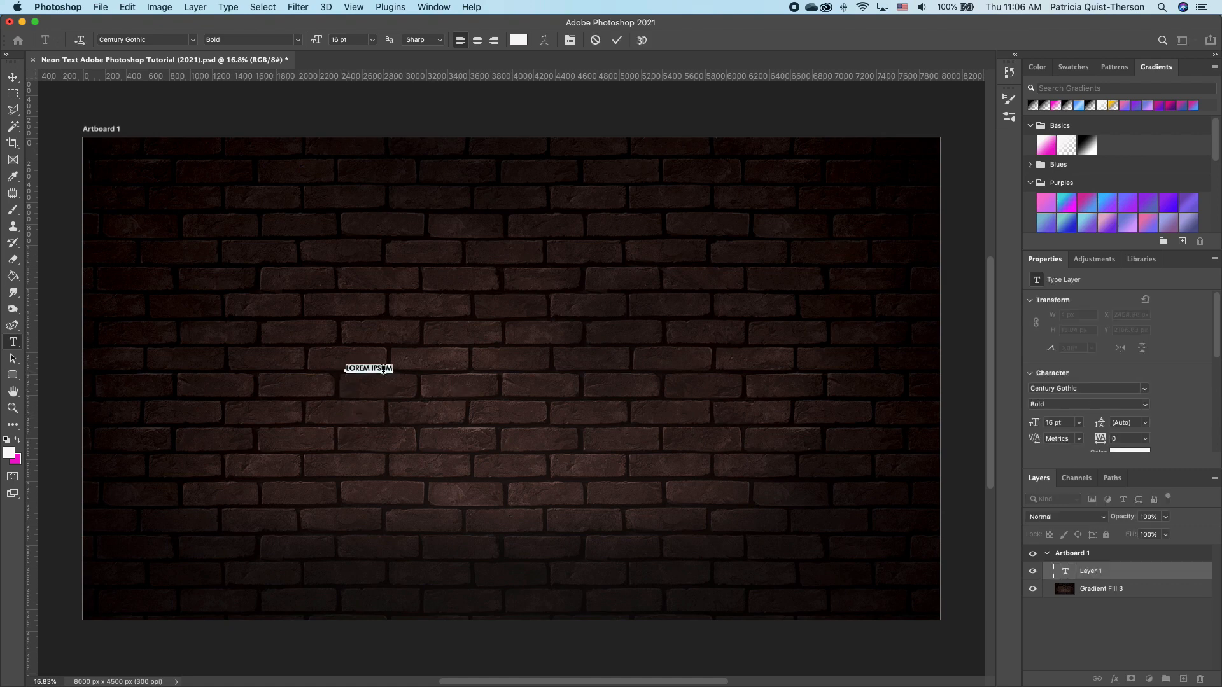
text(GLOW)
Scale the GLOW text up to about 458 pt and position it across the middle of the artboard.
click(13, 77)
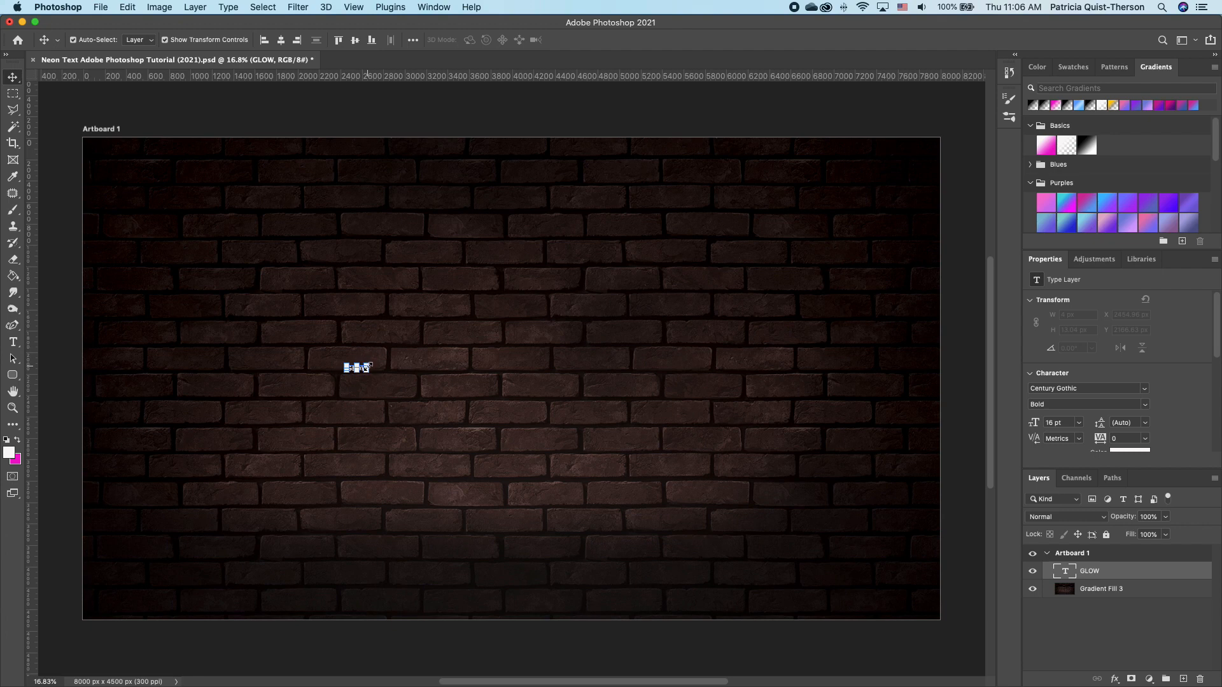
drag(368, 366, 865, 261)
drag(346, 372, 246, 411)
drag(424, 390, 389, 490)
key(Return)
Draw a rounded rectangle about 6103 by 2607 px around GLOW, beneath the text layer, with corner radii of about 181 px.
click(468, 247)
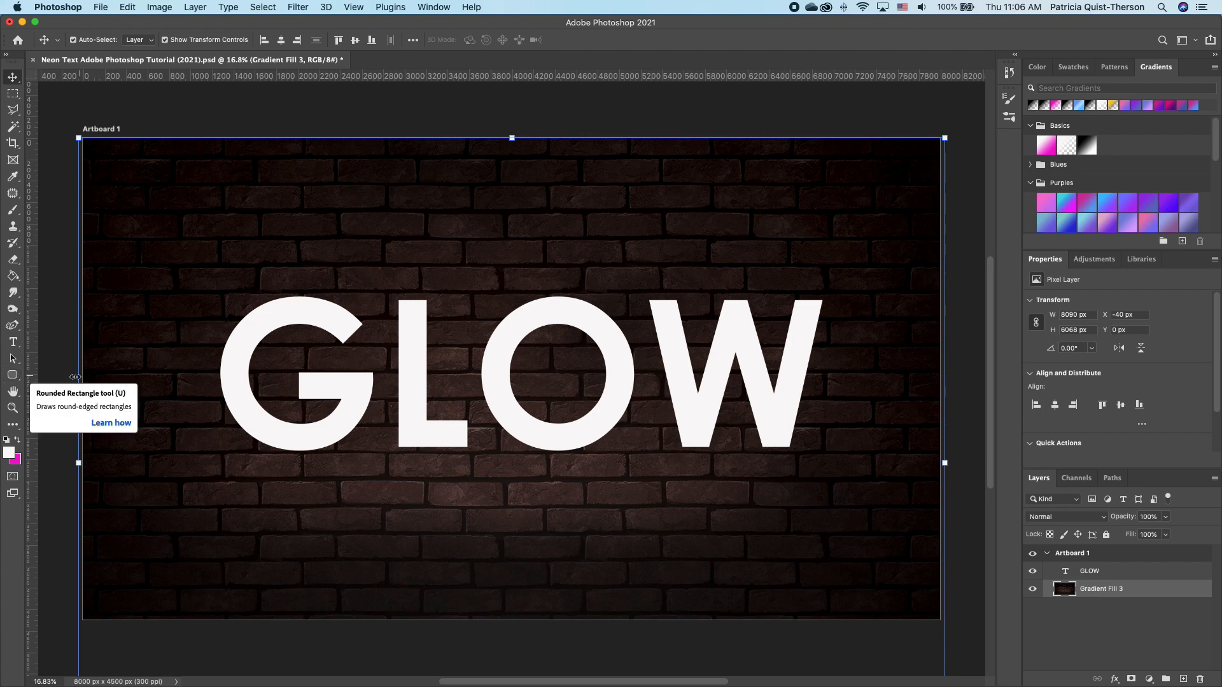
click(13, 375)
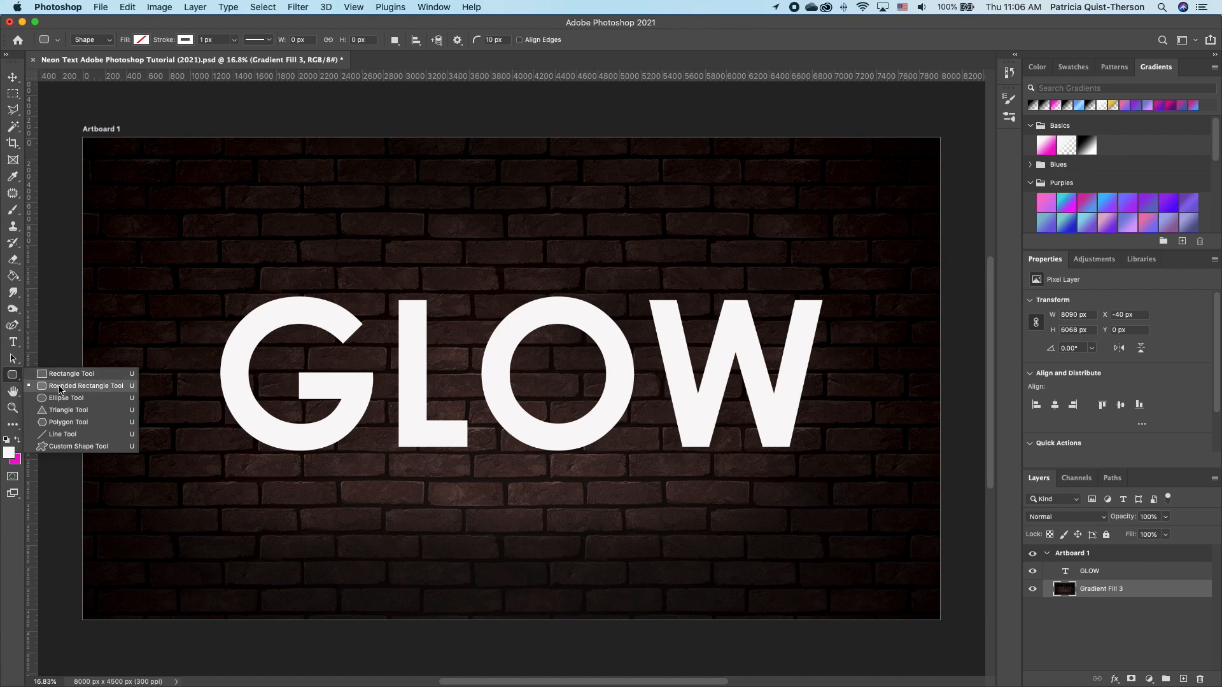
click(60, 387)
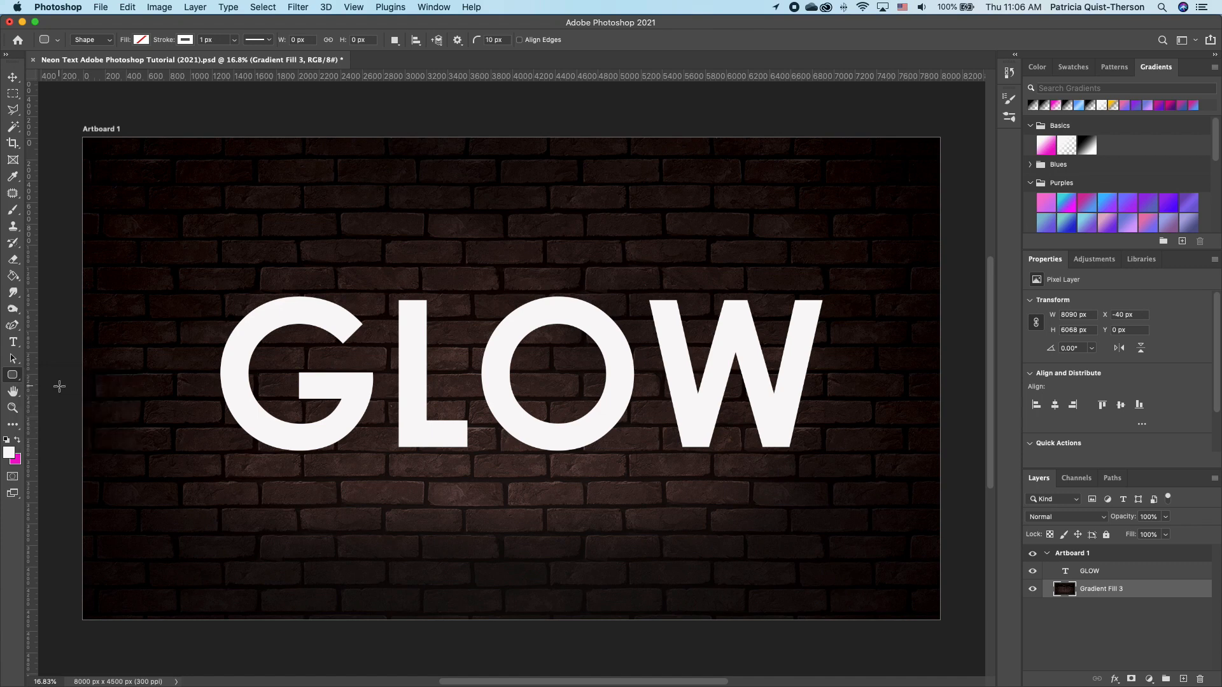
drag(191, 233, 844, 512)
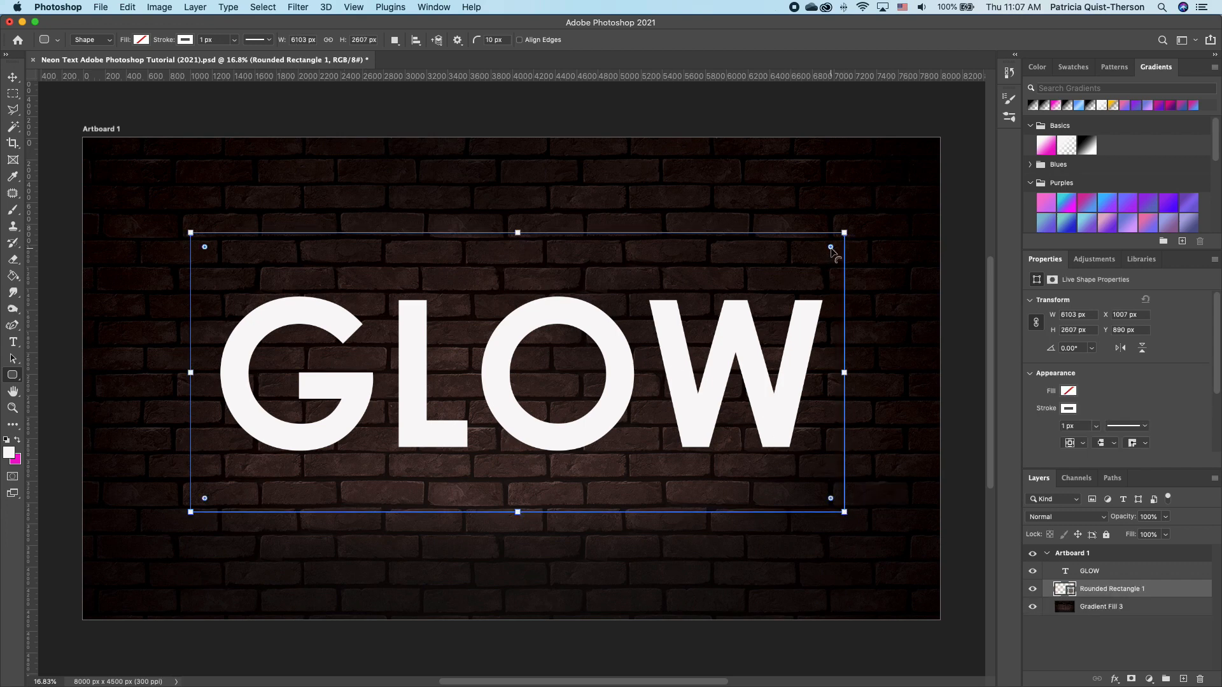
drag(831, 248, 826, 252)
Thicken the rounded rectangle's white stroke to about 53.8 px and deselect the shape.
scroll(1211, 361, down, 2)
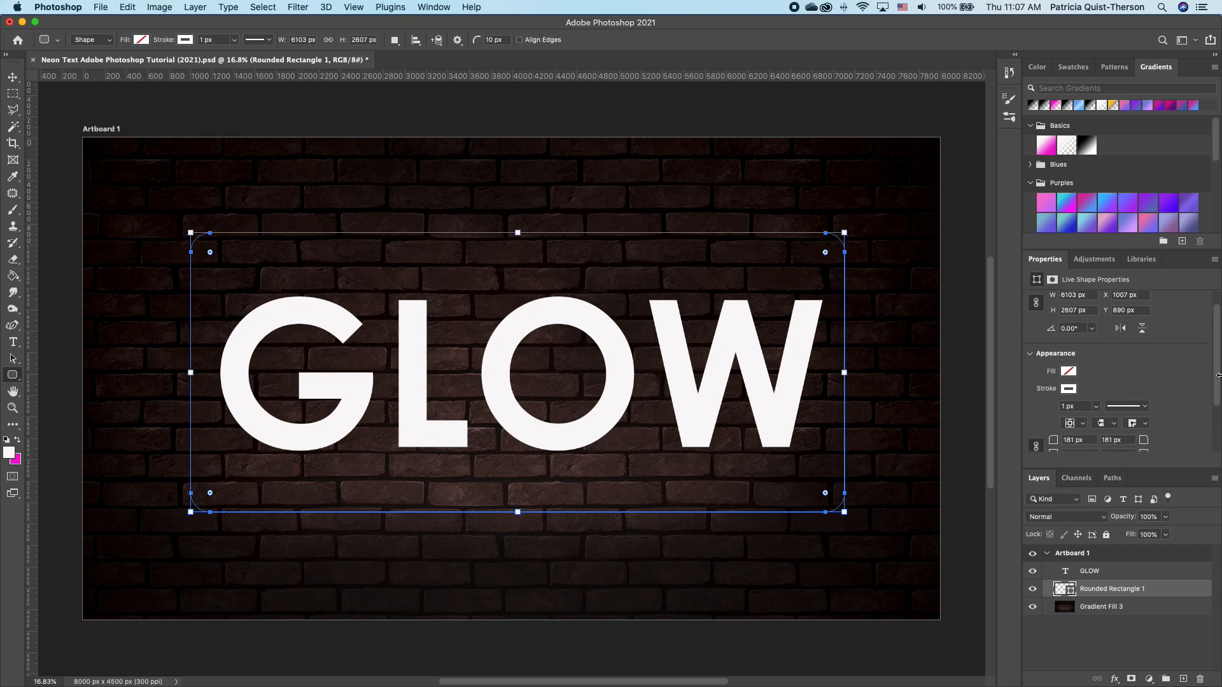
scroll(1217, 389, down, 1)
scroll(1217, 396, down, 1)
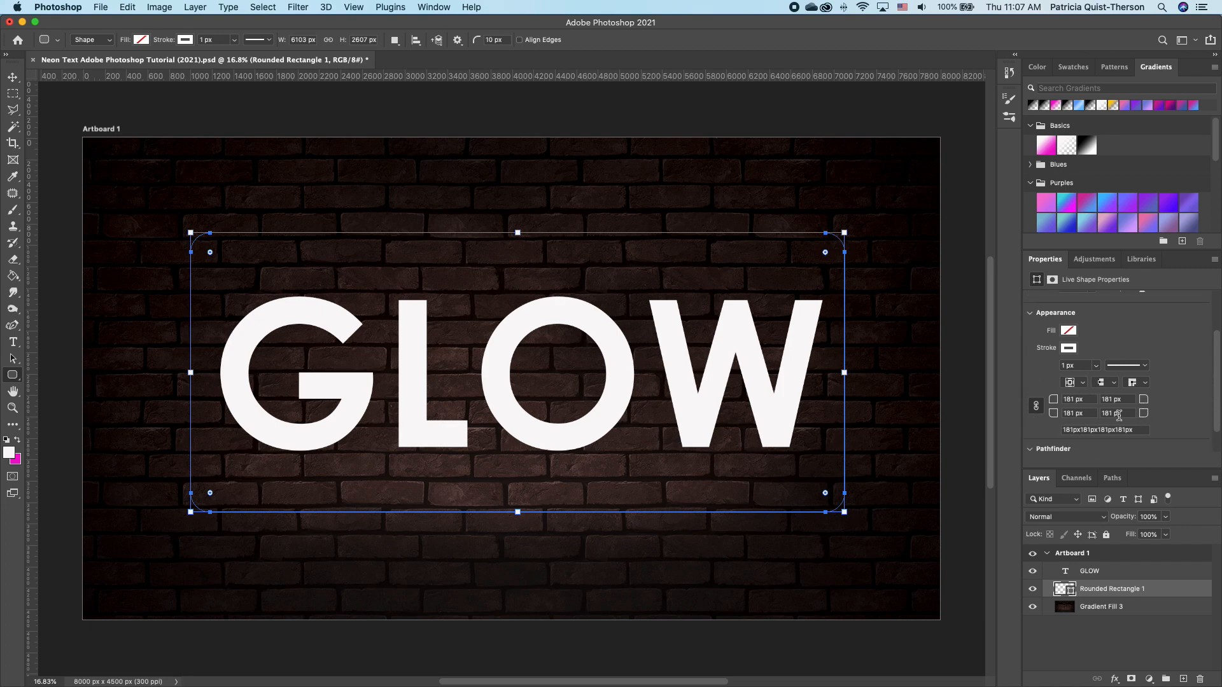
click(1069, 348)
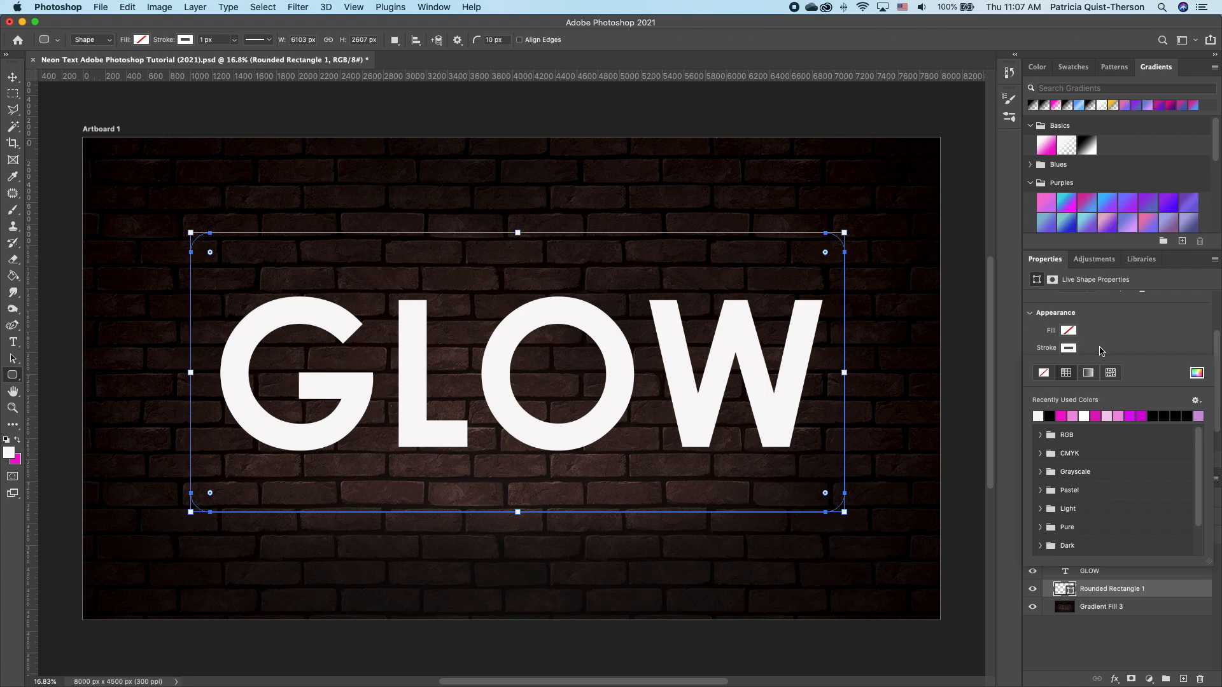
click(1102, 352)
click(1096, 365)
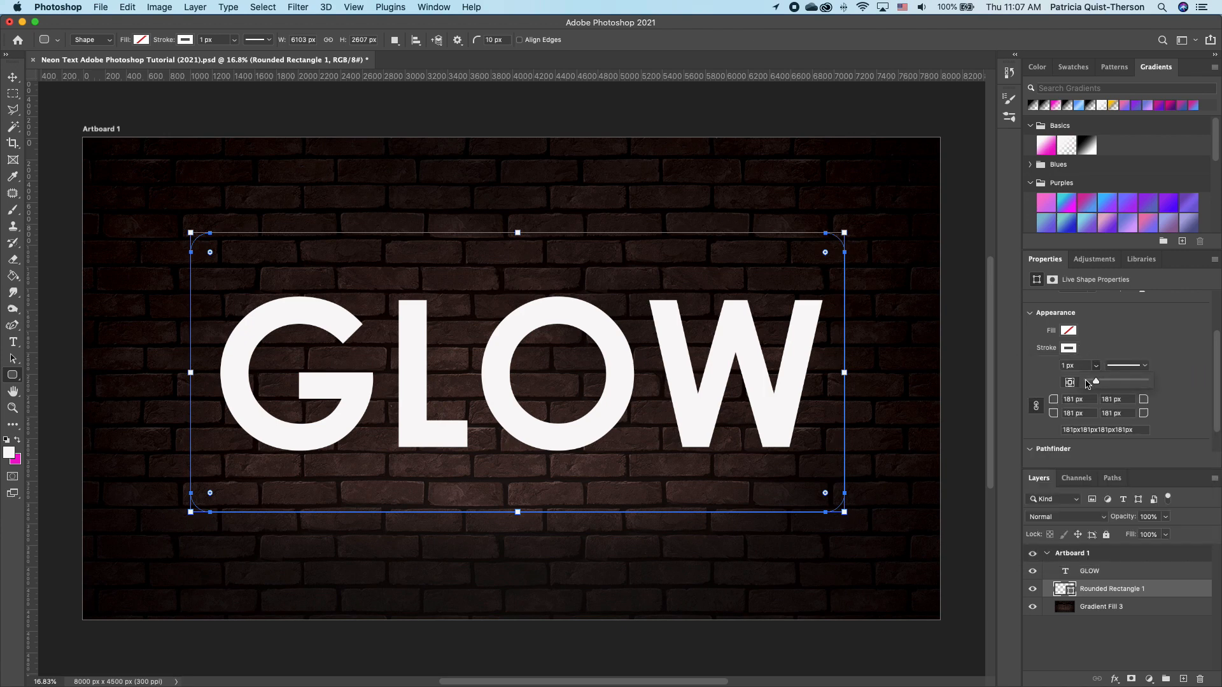
drag(1088, 383, 1109, 382)
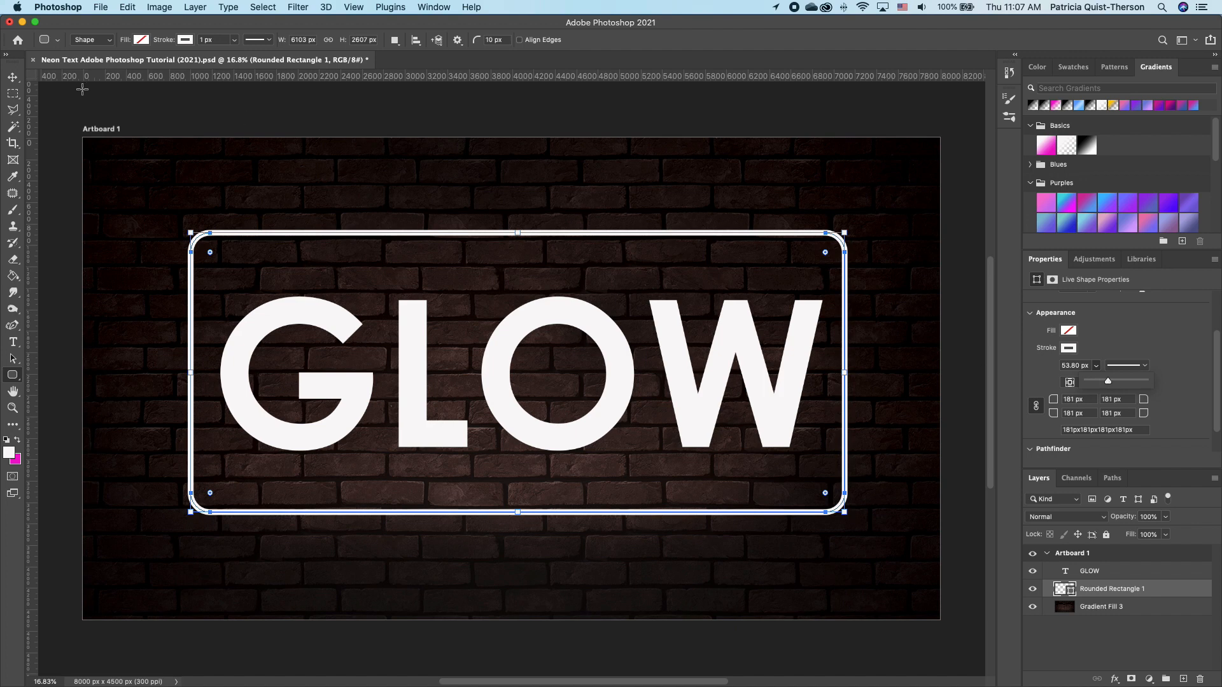
click(12, 77)
click(156, 97)
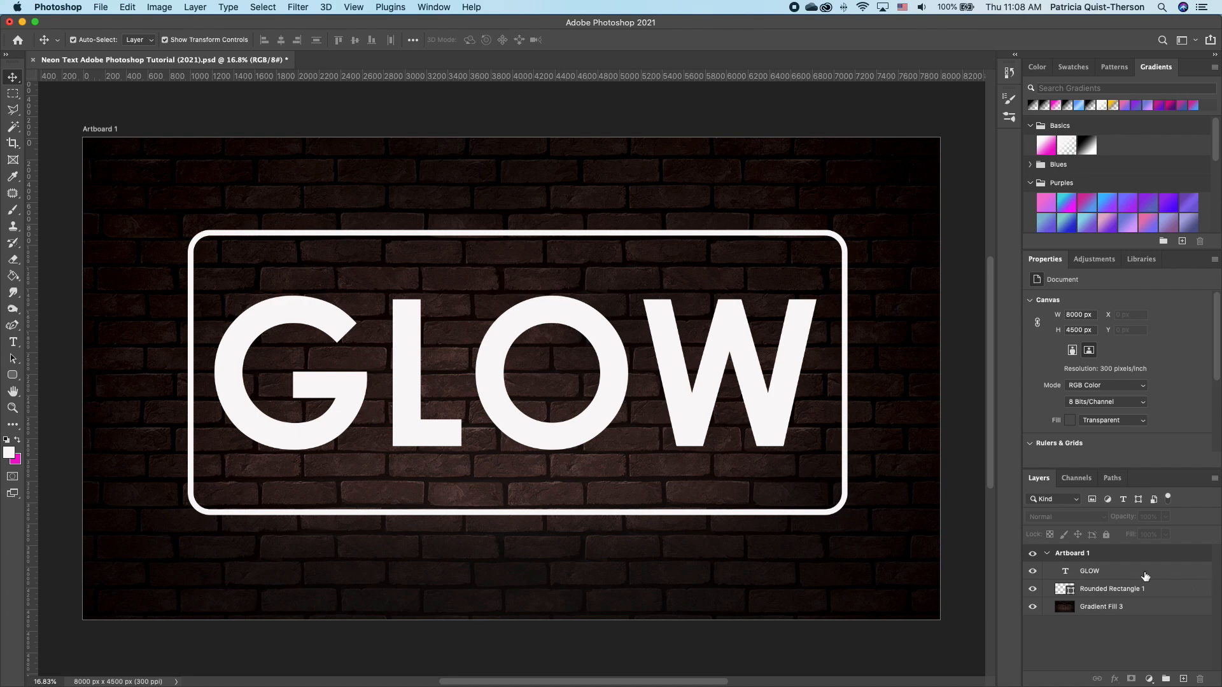
Duplicate the GLOW text layer and hide the original.
click(1145, 576)
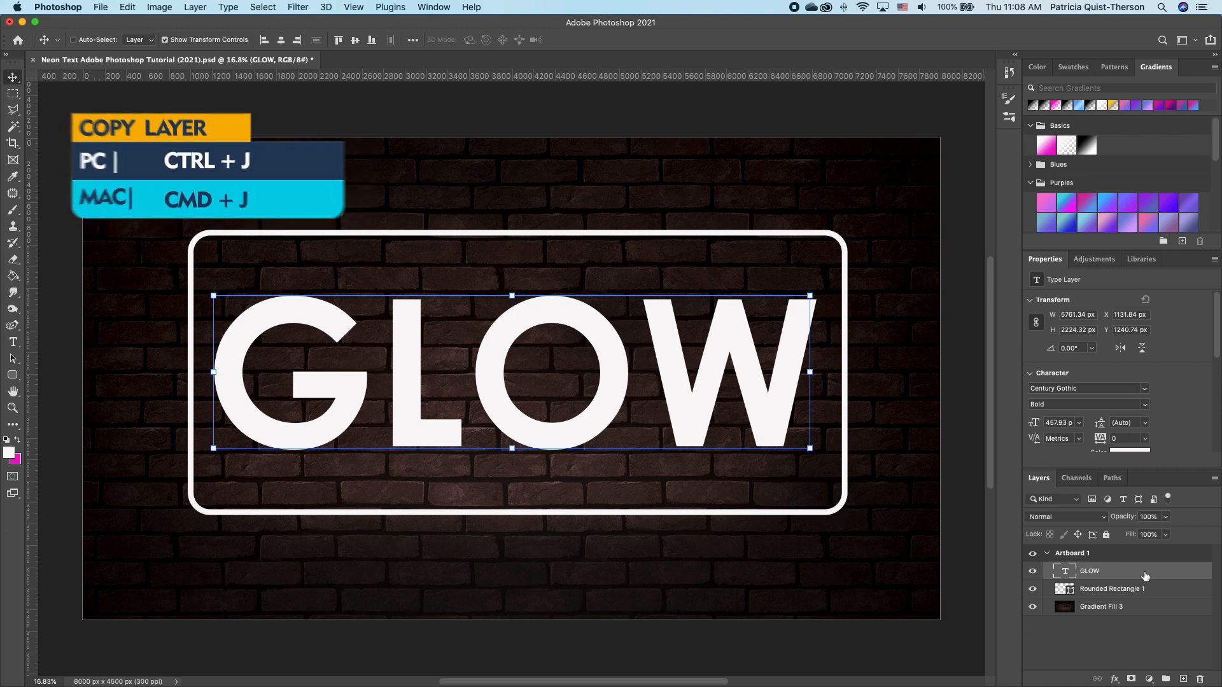
key(super+j)
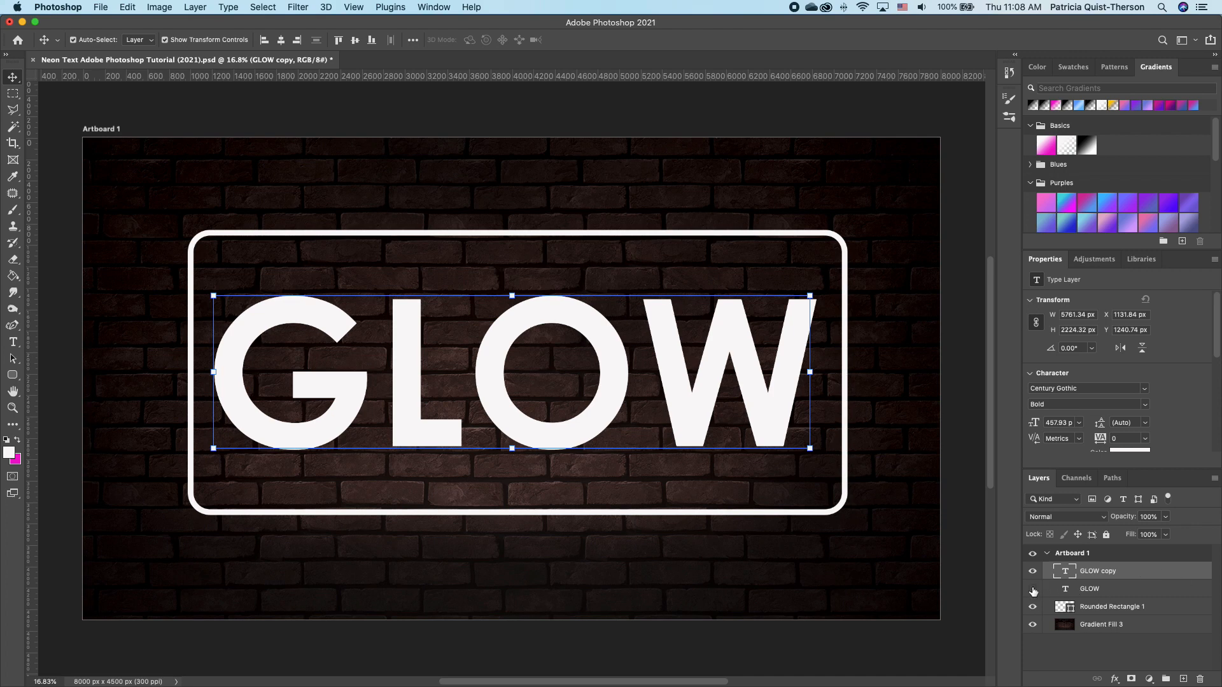
click(1033, 591)
Add an Inner Glow effect to the duplicated GLOW layer, keeping the magenta glow colour e113bd.
double_click(1202, 573)
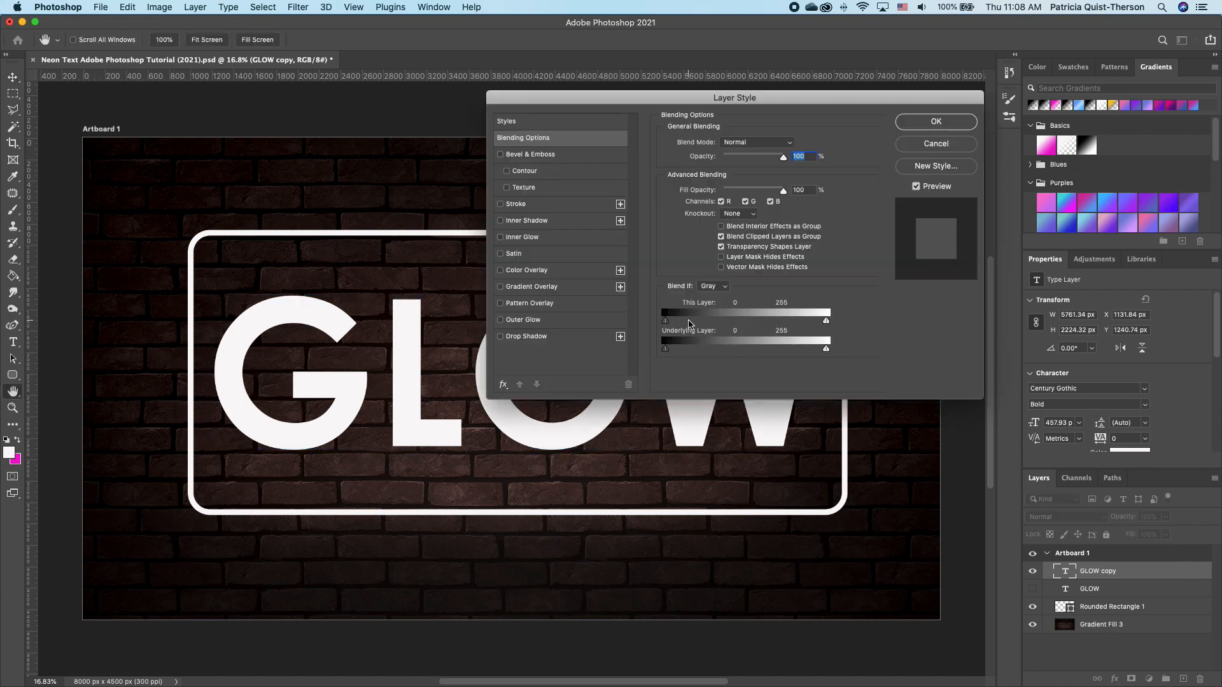
drag(582, 102, 725, 56)
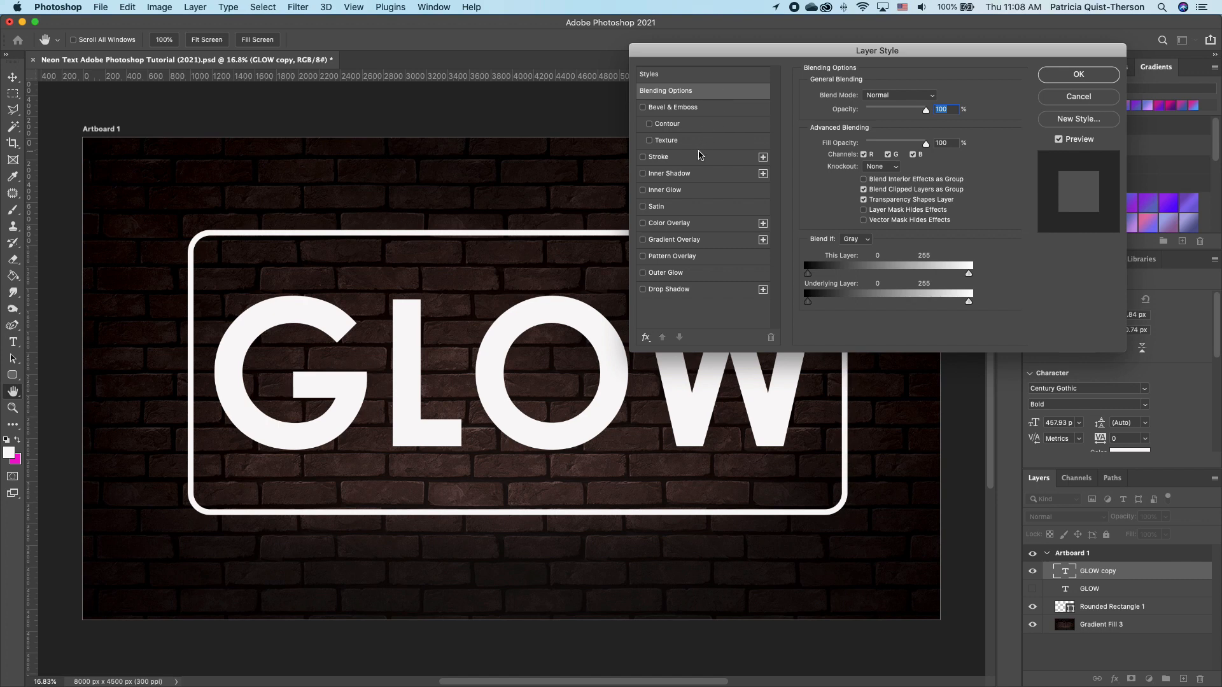
click(642, 190)
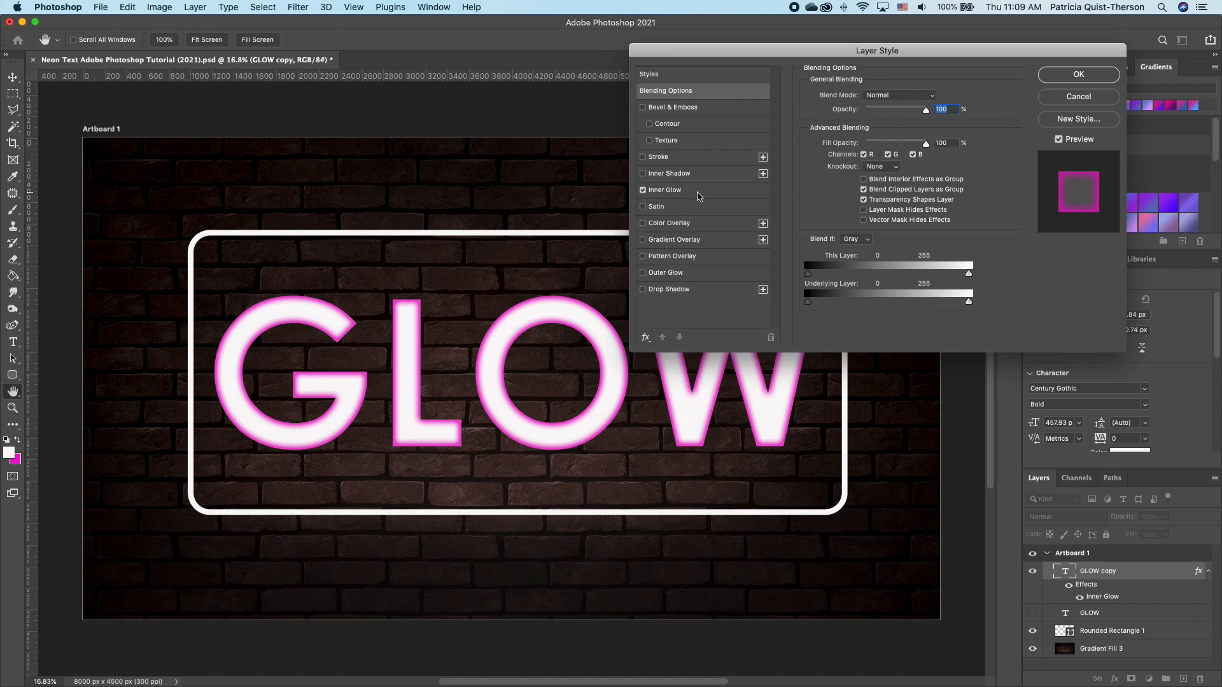
click(700, 191)
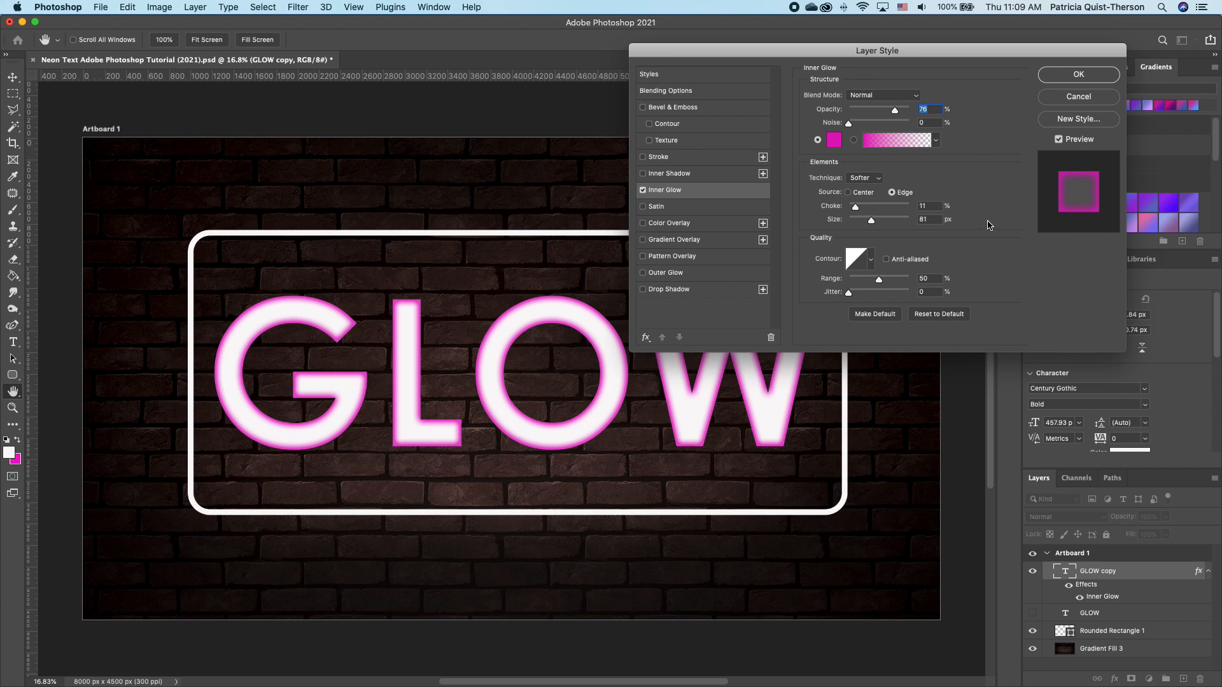
click(834, 141)
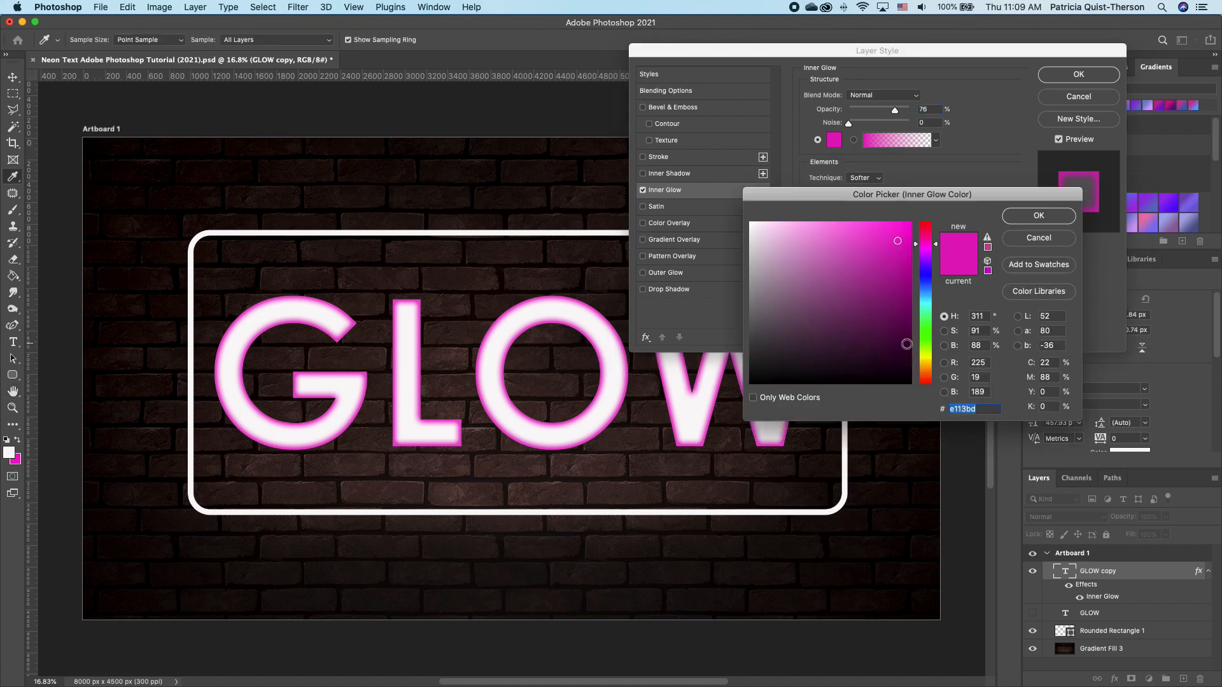
click(1057, 215)
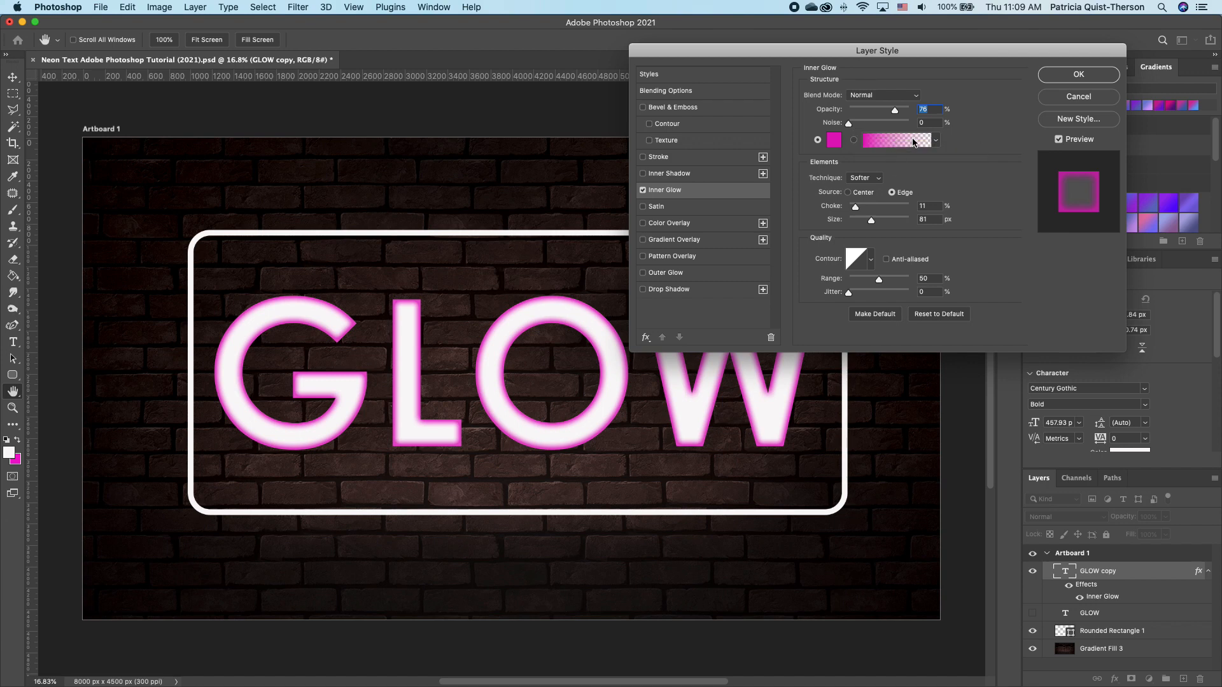
Switch the inner glow to a colour-to-transparent gradient, keeping its starting colour stop at magenta e113bd.
click(902, 144)
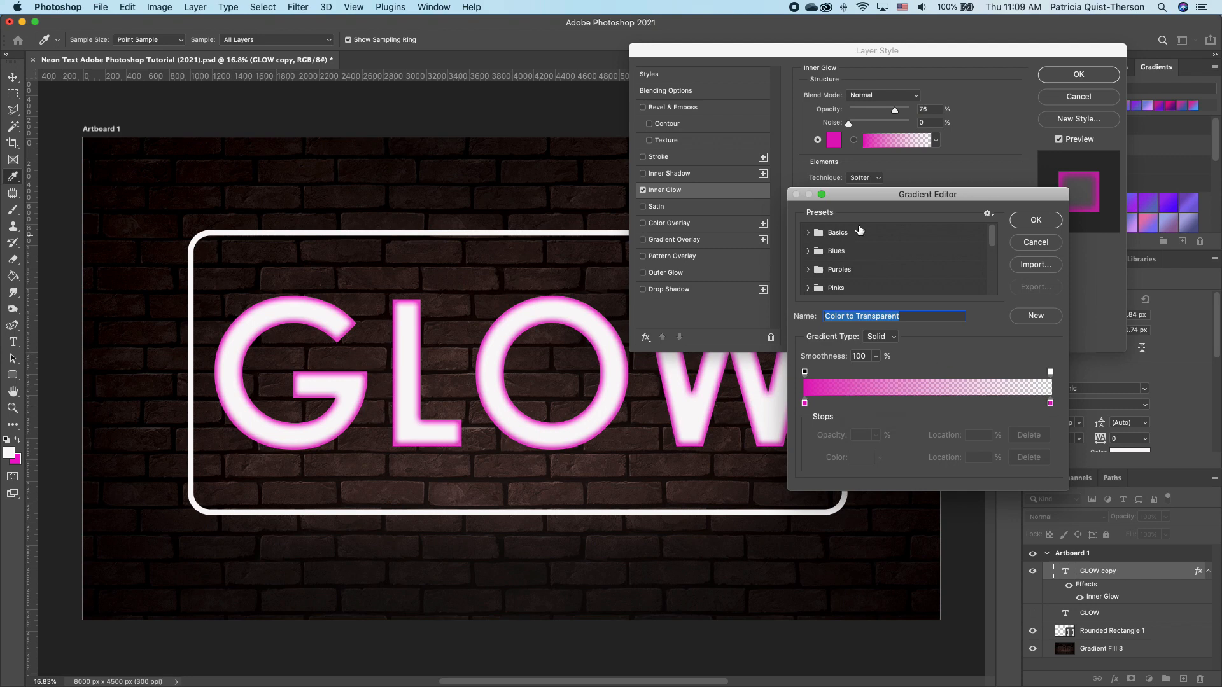
click(809, 234)
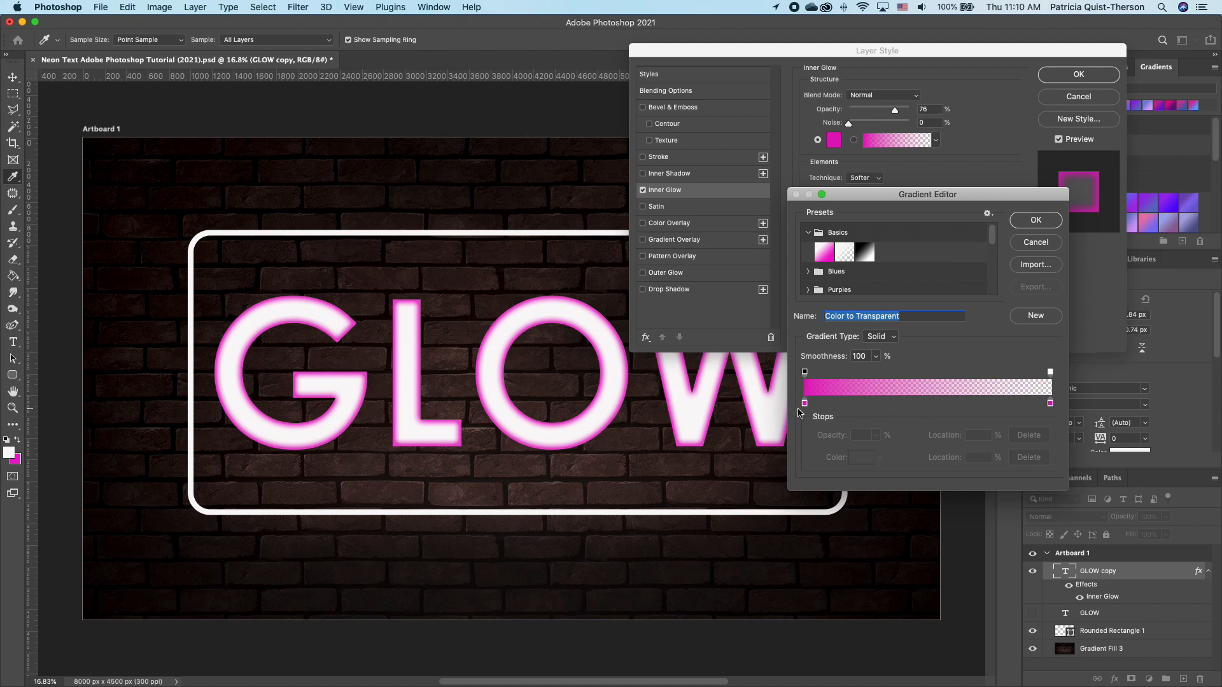
click(804, 404)
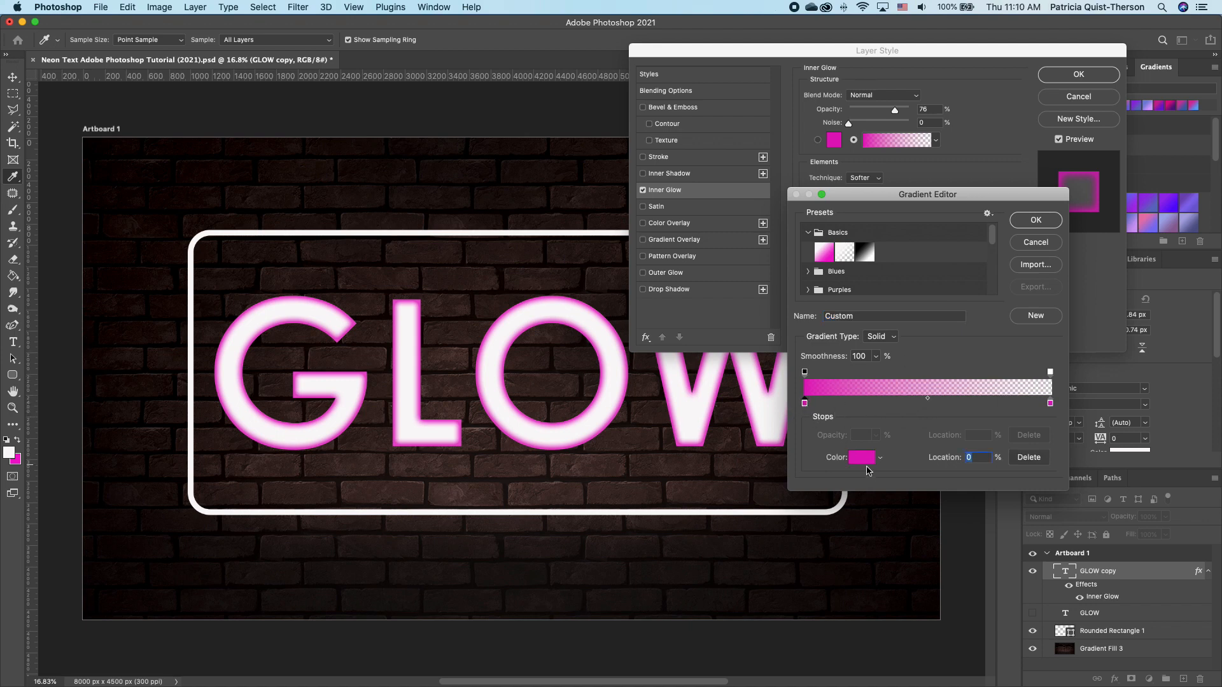
click(866, 462)
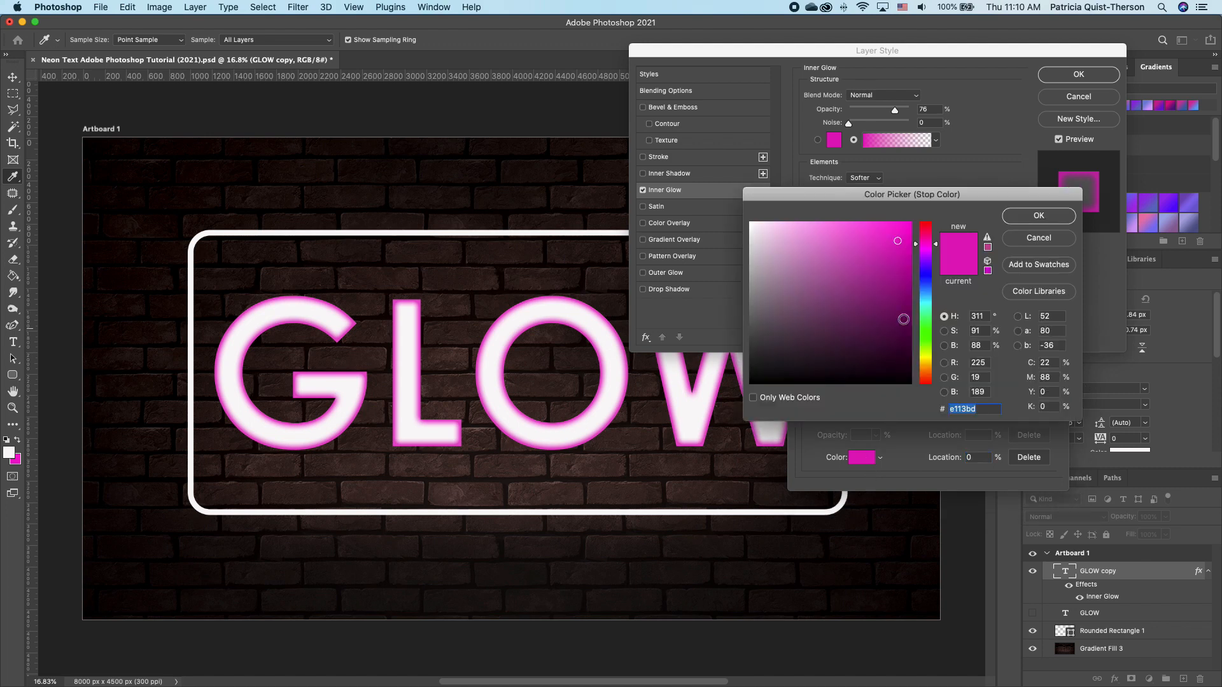
click(1039, 215)
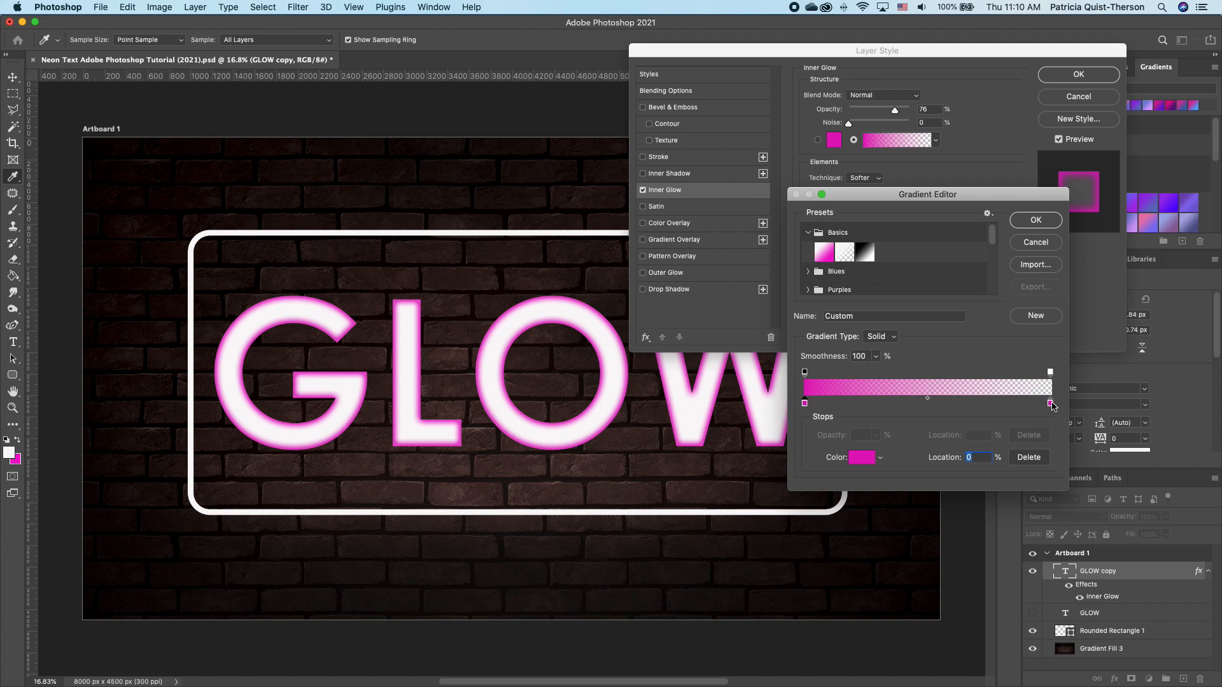
click(1032, 223)
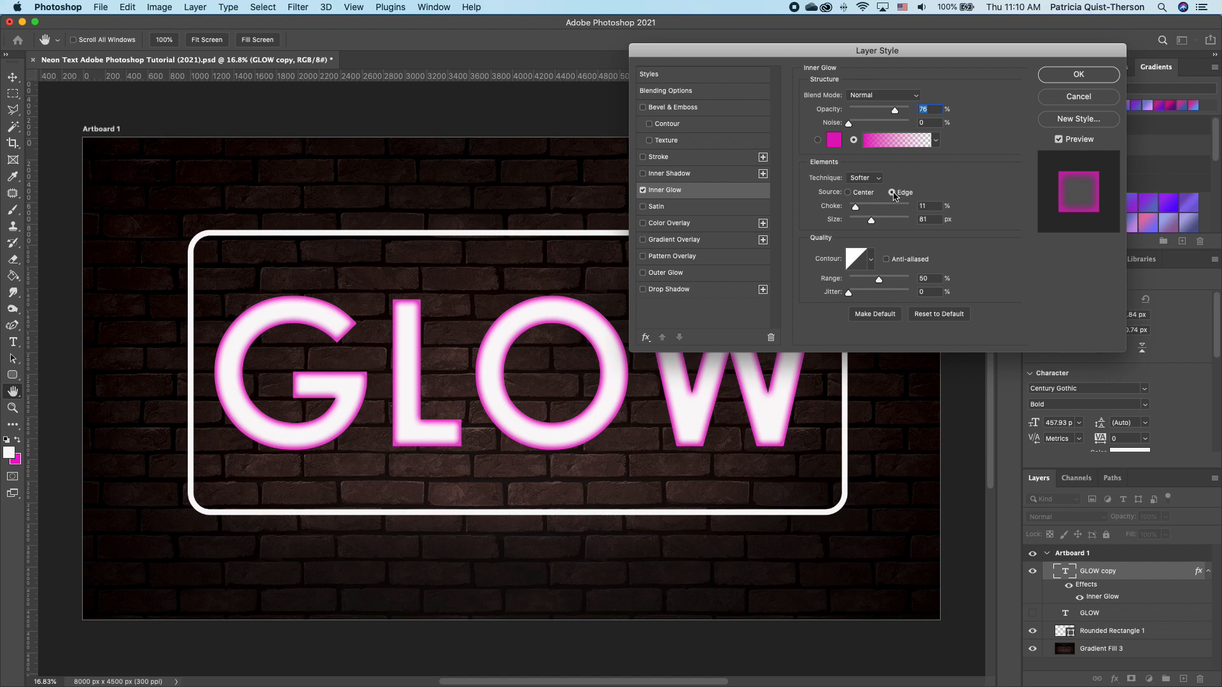
Compare the Center and Edge glow sources, keep Edge, set the inner glow size to 180 px and apply the style.
click(849, 193)
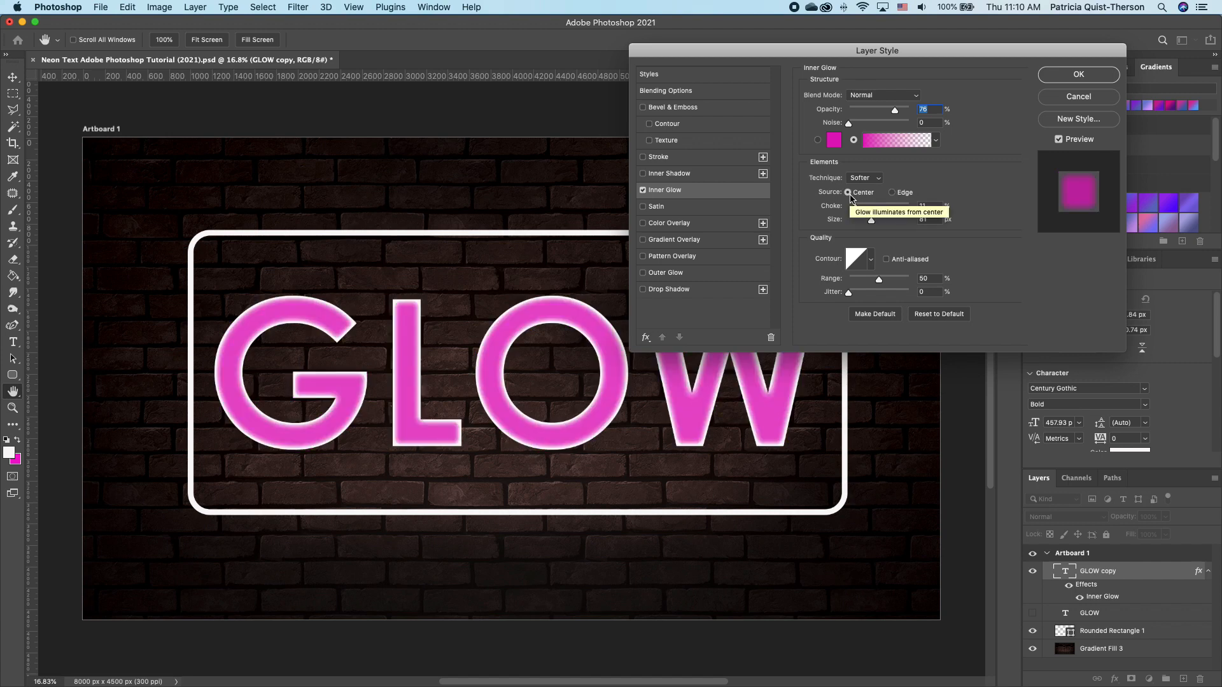
click(893, 193)
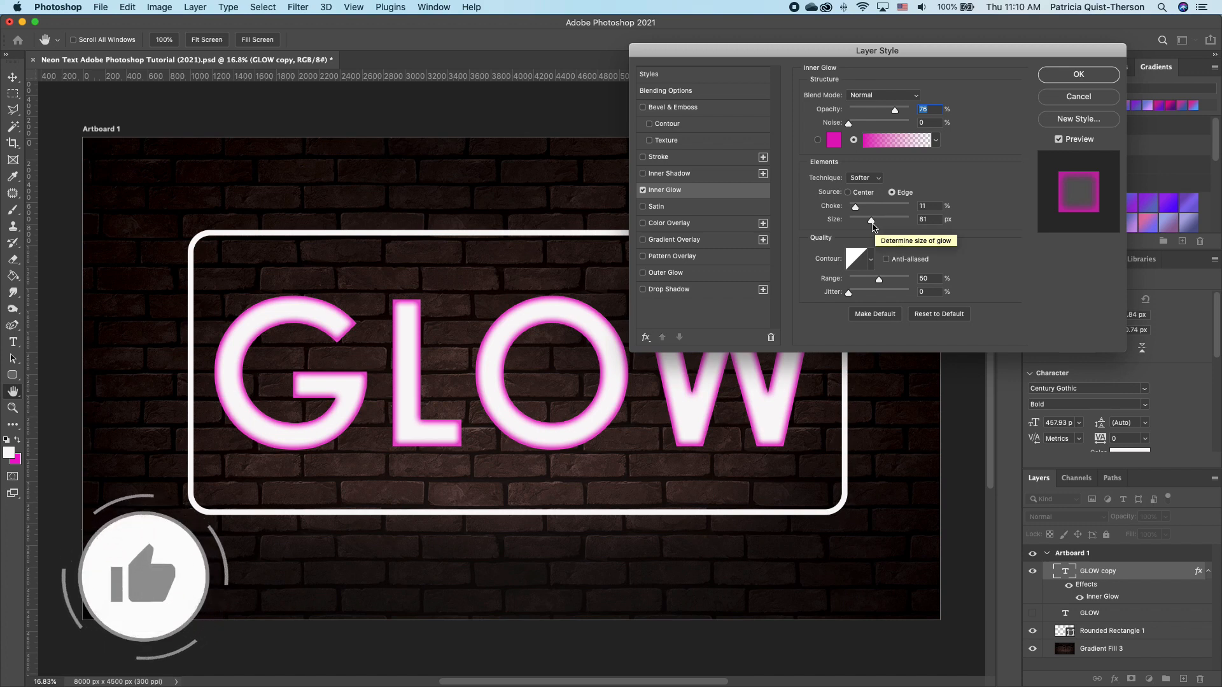
drag(874, 222, 897, 224)
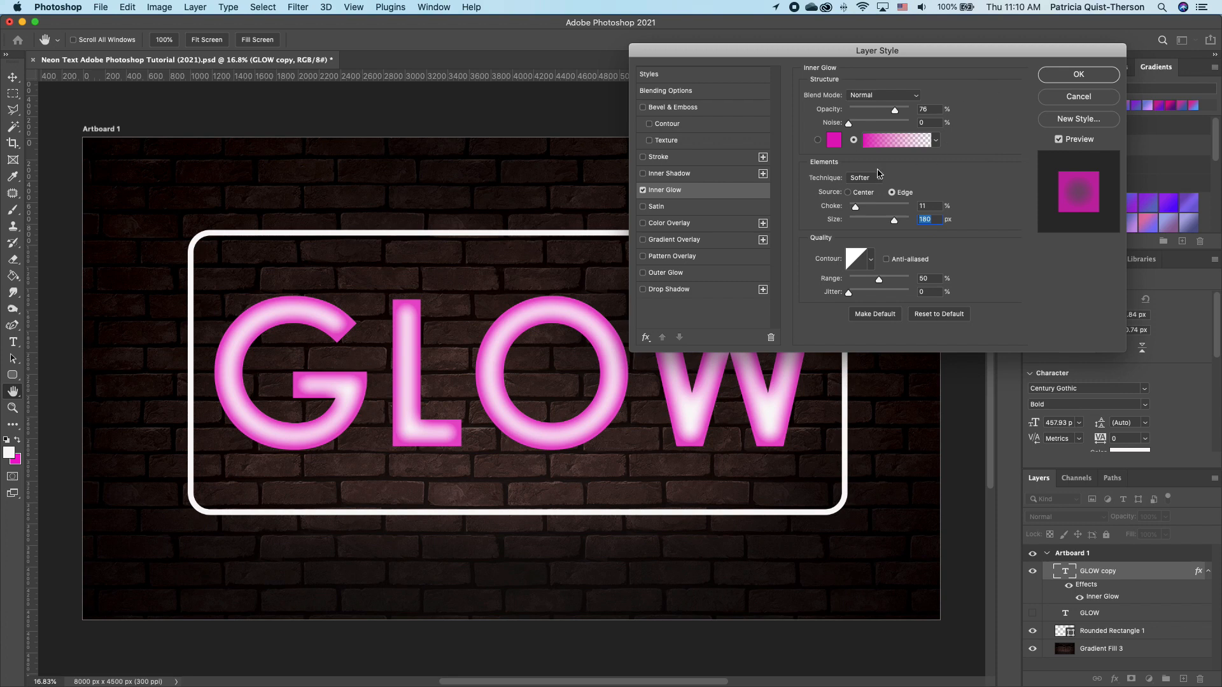
click(1069, 78)
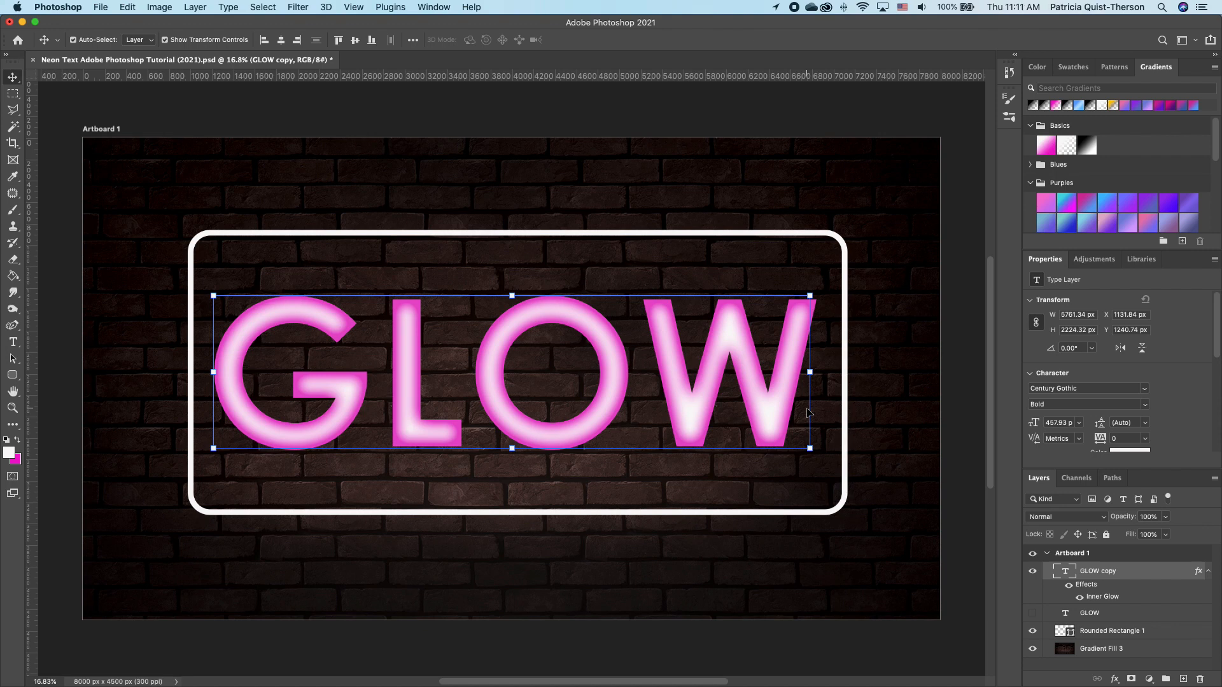
Show the original GLOW text layer and add an Outer Glow effect to it.
click(1033, 614)
click(1147, 618)
double_click(1204, 616)
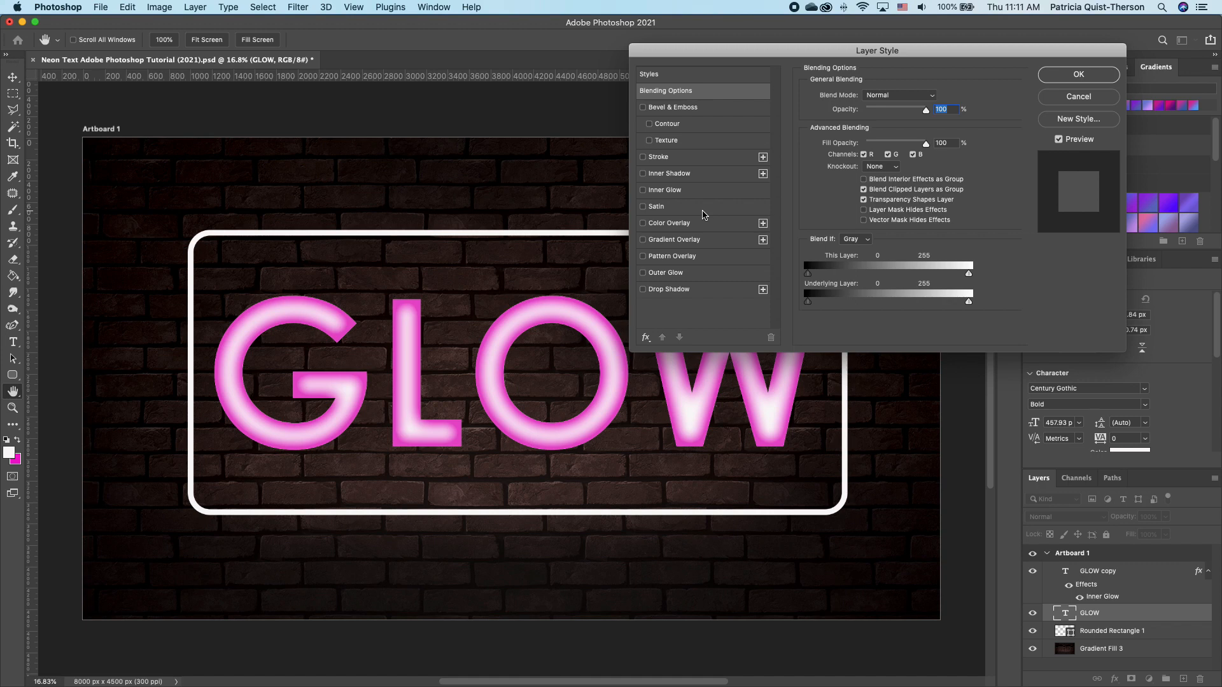
click(643, 273)
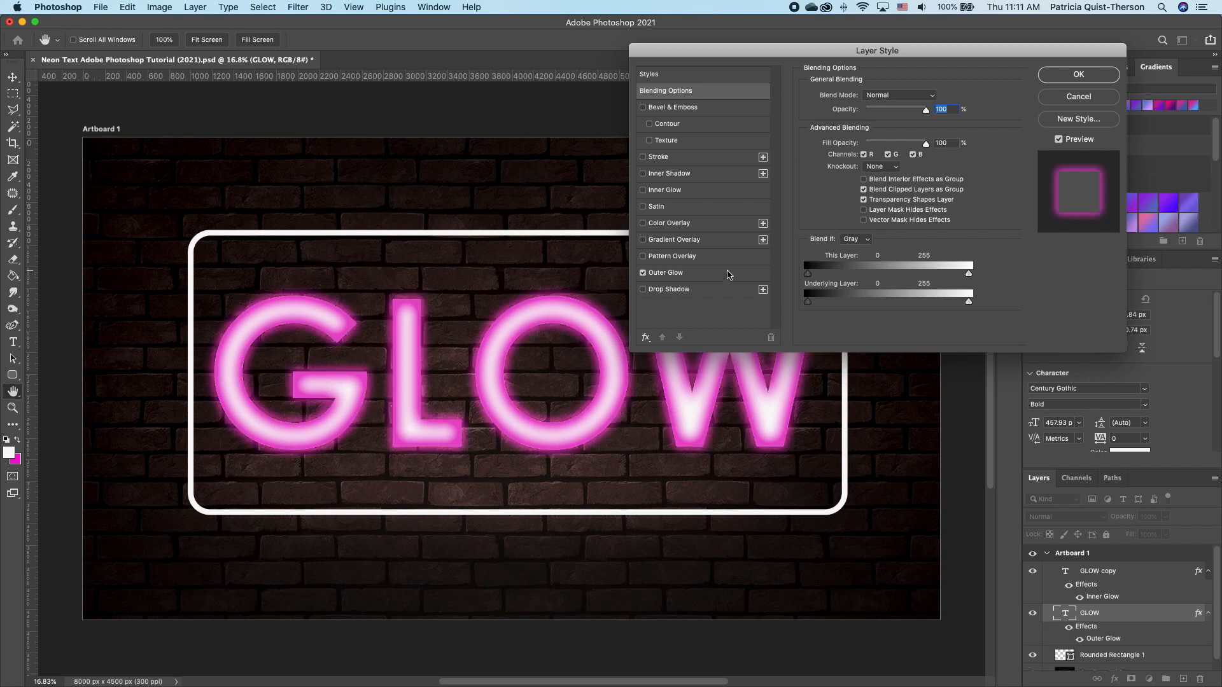
click(737, 276)
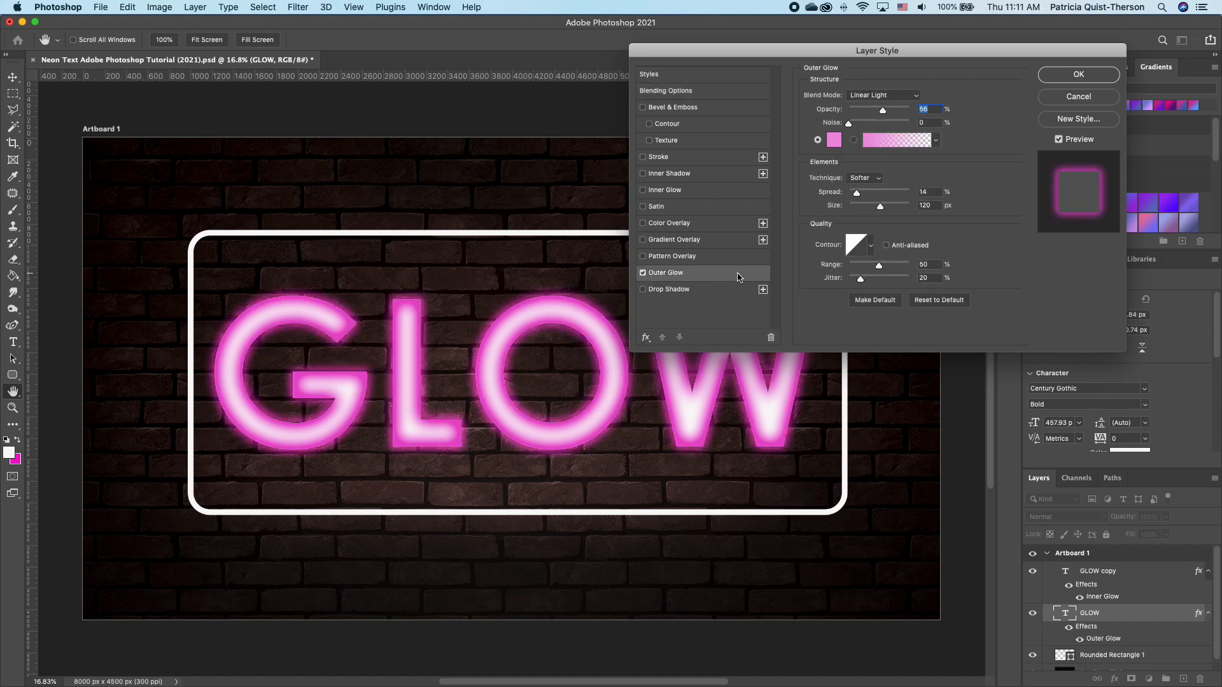
Set the outer glow colour to bright pink f05ad9.
click(834, 140)
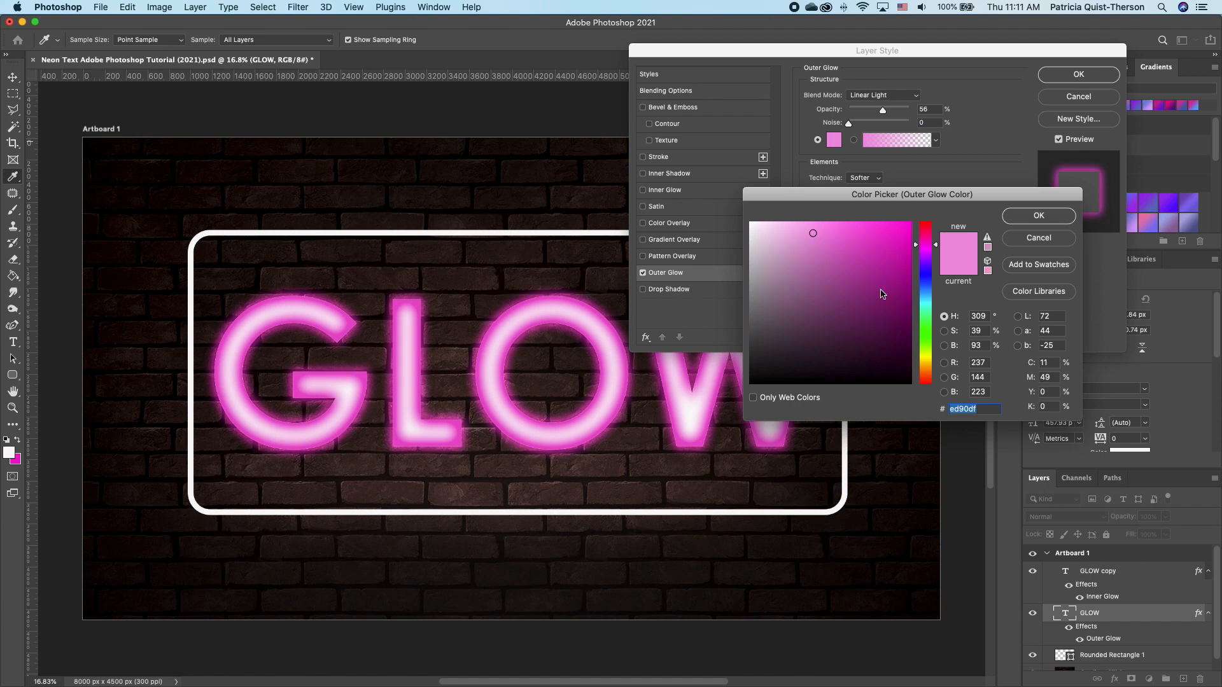
click(827, 255)
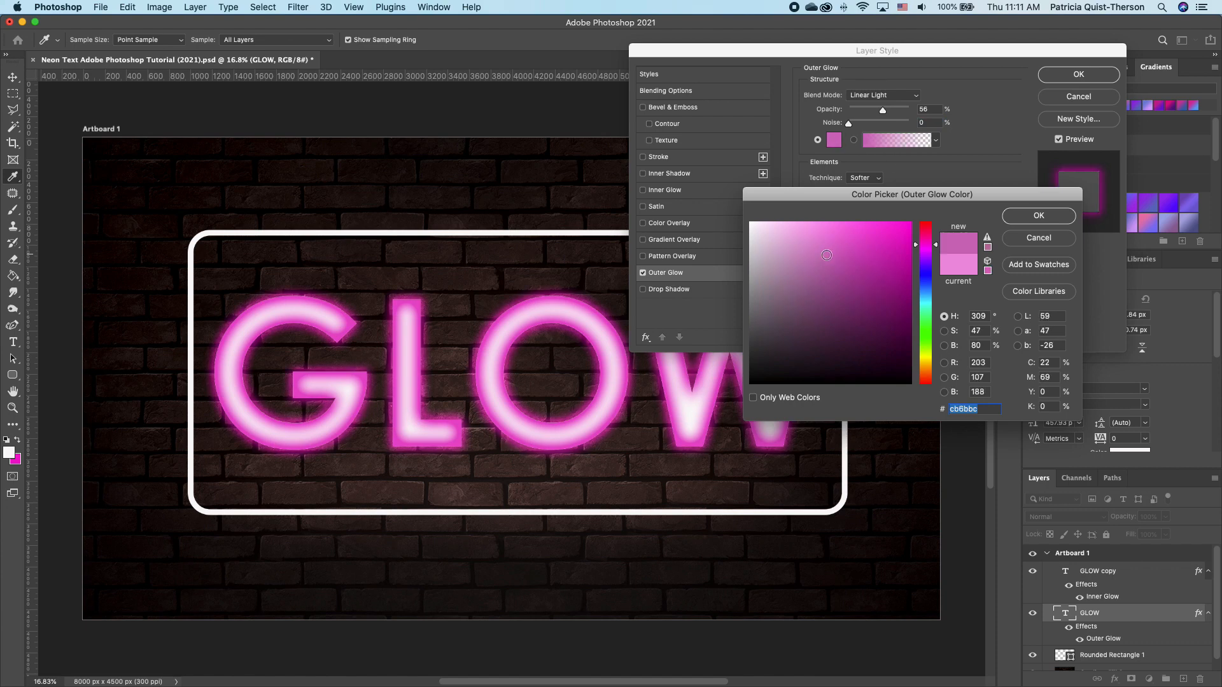
click(852, 230)
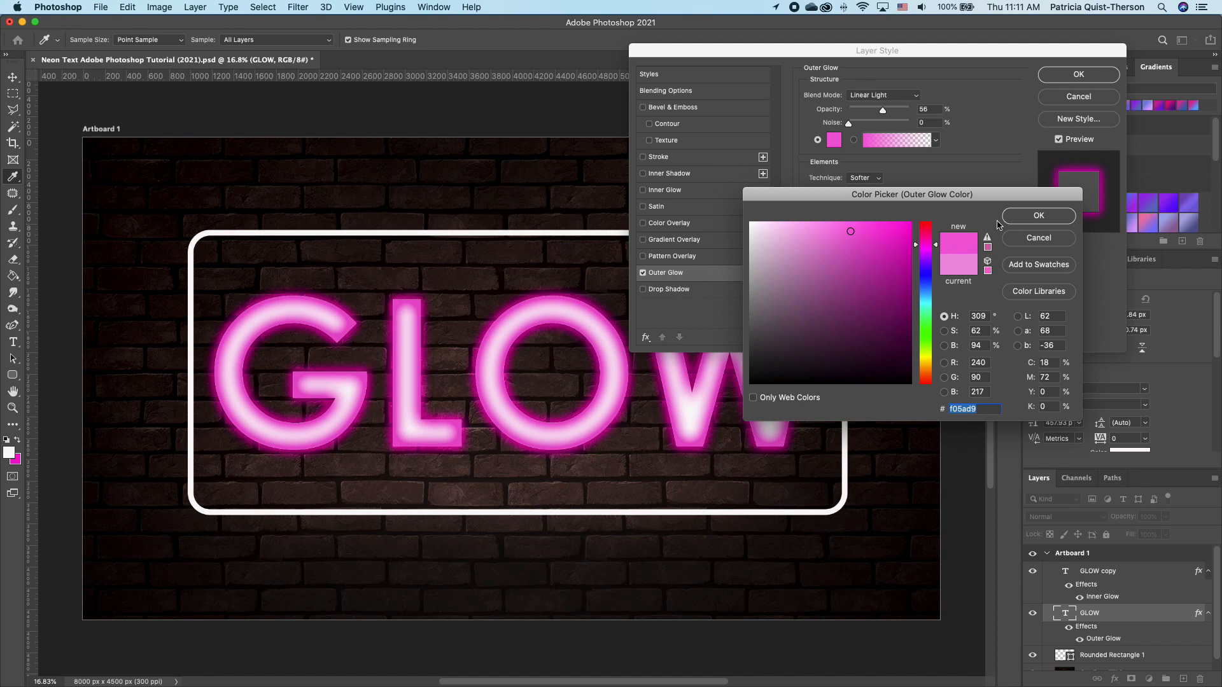
click(1041, 217)
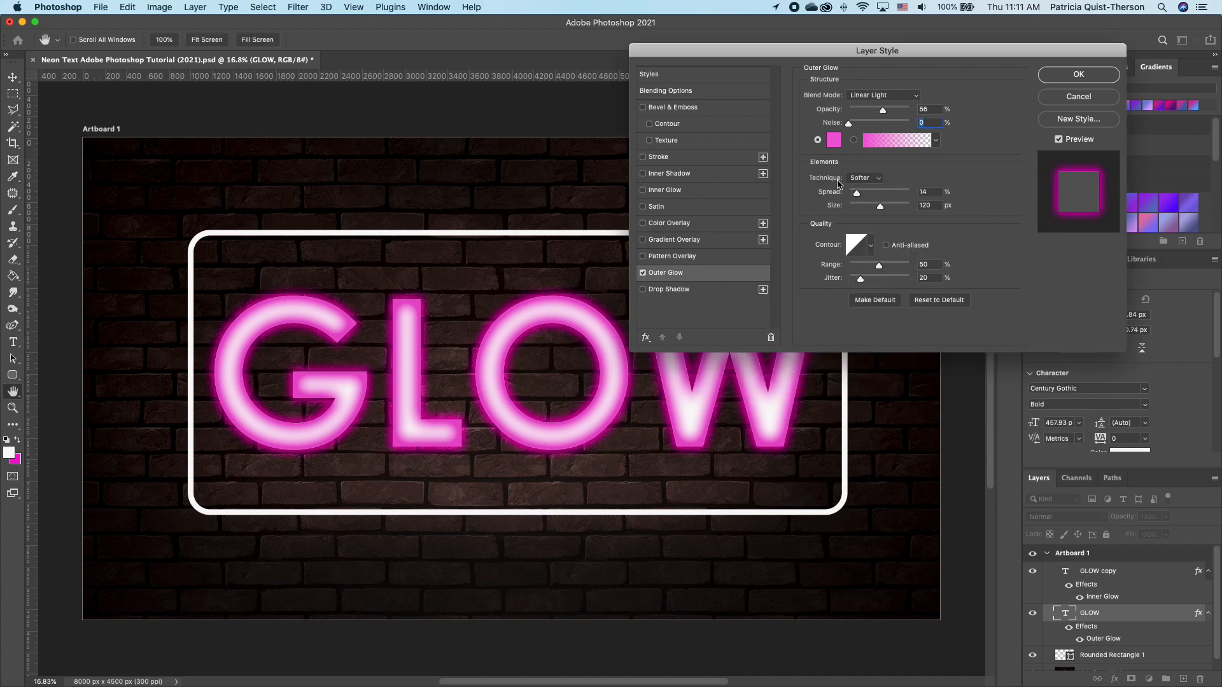
Compare the Precise and Softer techniques for the outer glow and keep Softer.
click(881, 182)
click(873, 187)
click(877, 180)
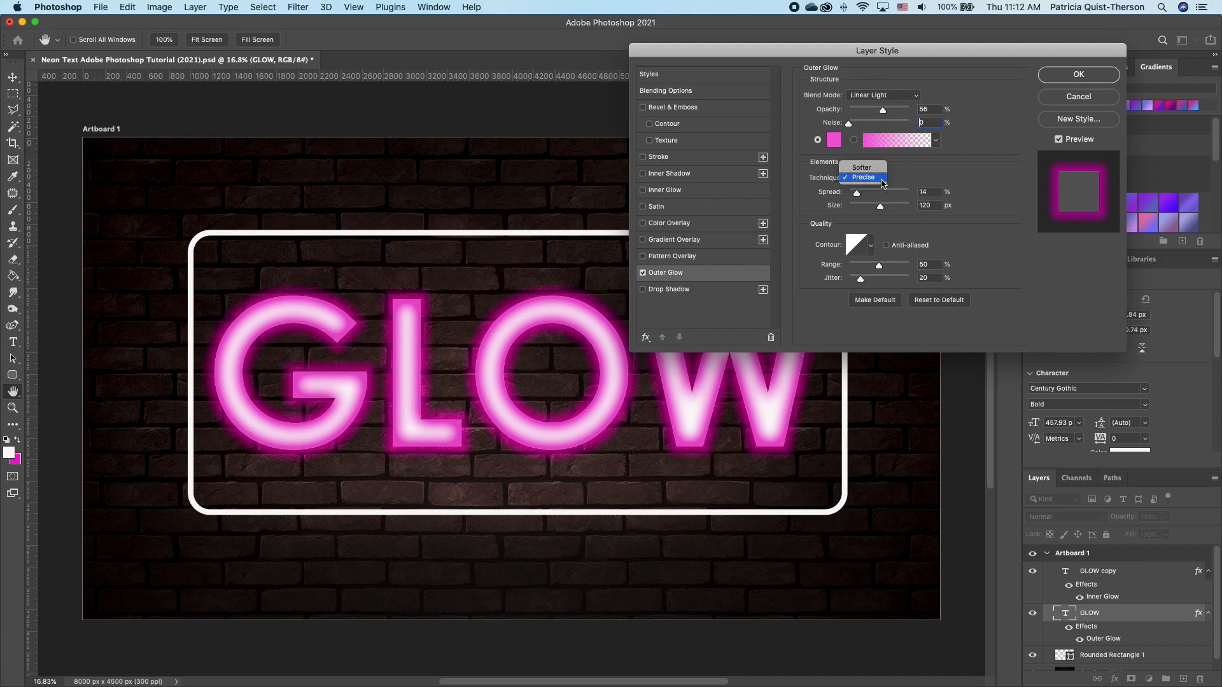
click(872, 168)
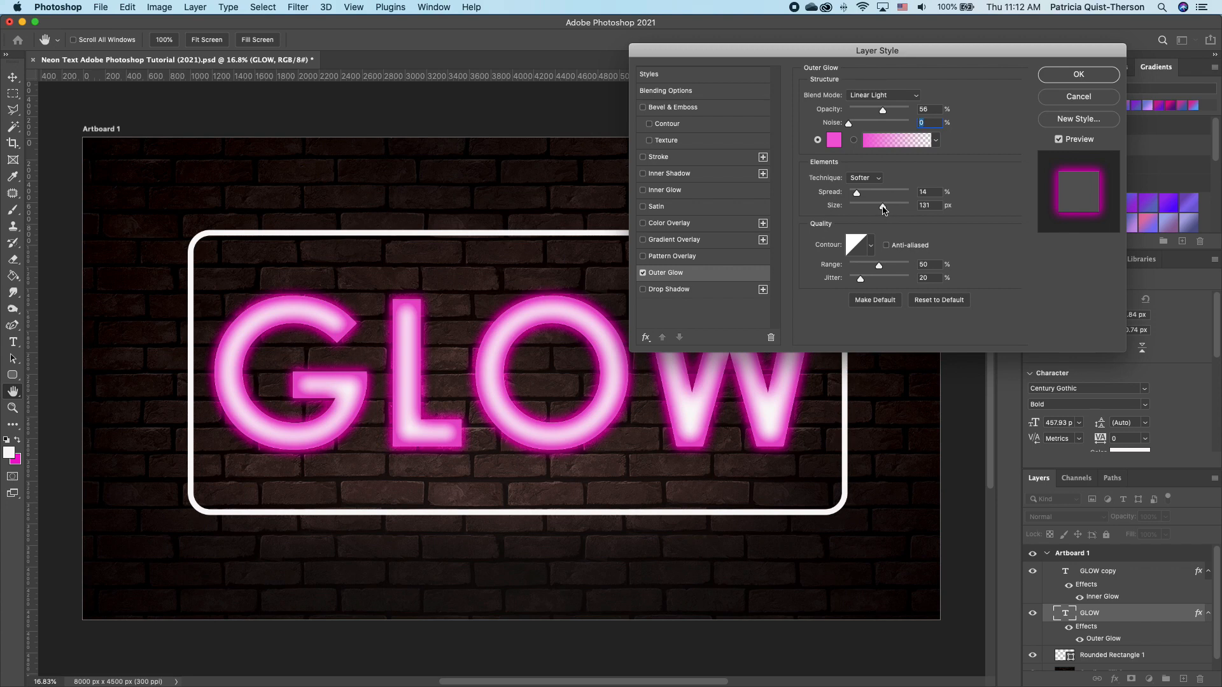
Try different outer glow sizes and spreads, ending with size 120 px and spread 14%.
drag(884, 206, 878, 207)
double_click(930, 206)
text(120)
drag(858, 197, 872, 199)
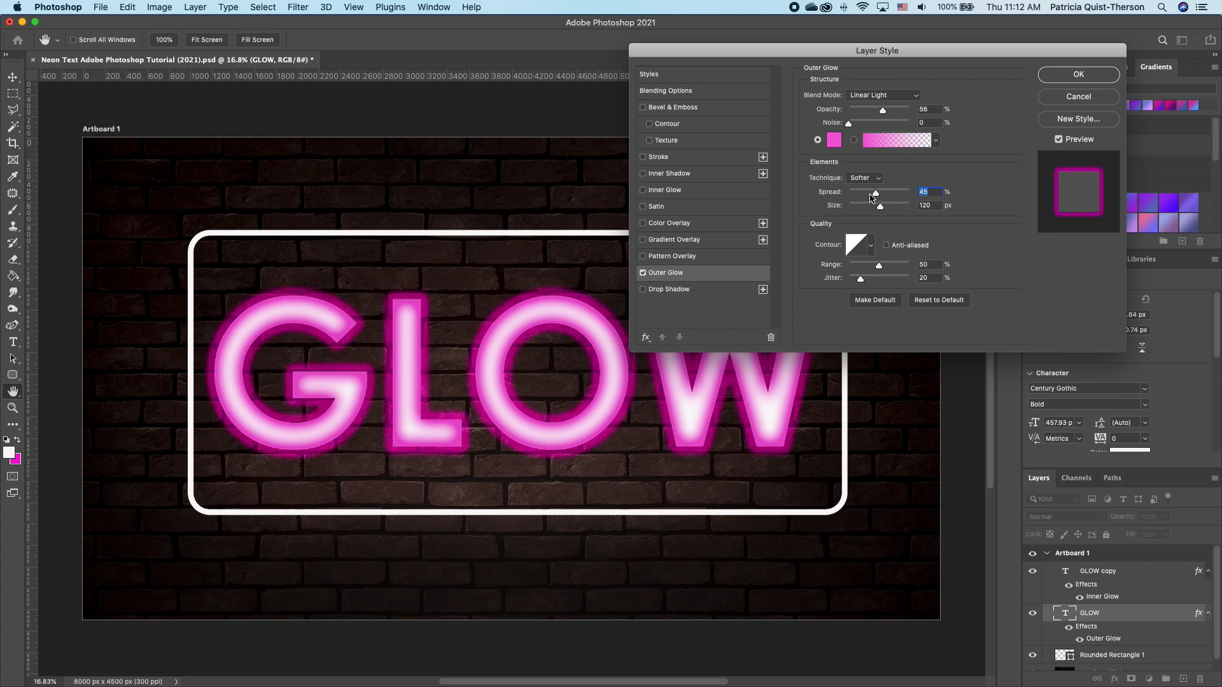
drag(876, 196, 860, 196)
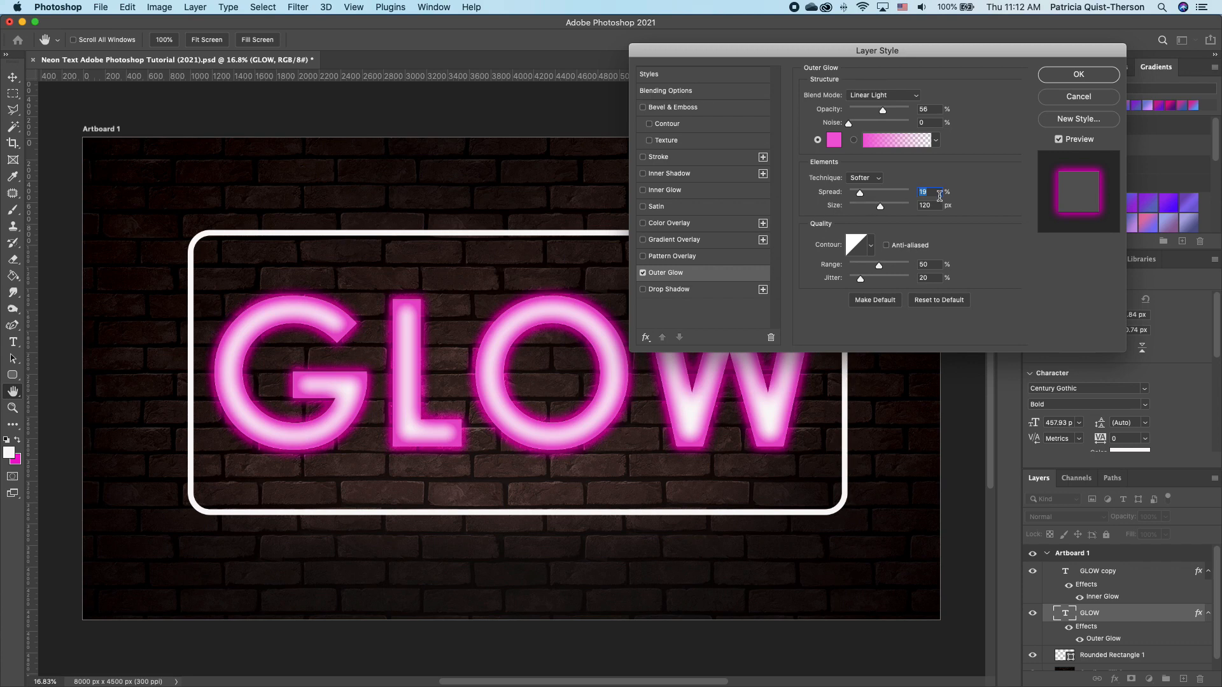
text(14)
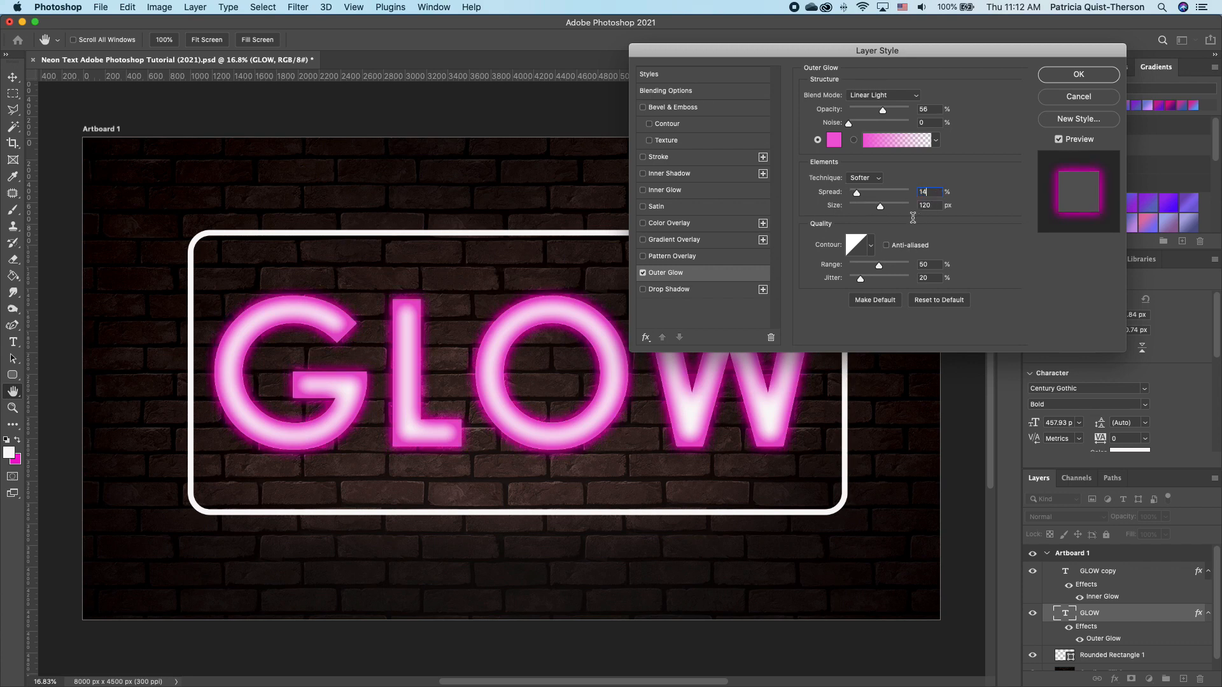
Try an outer glow size of about 163 px, reduce it again and apply the style.
drag(882, 210, 892, 210)
key(Tab)
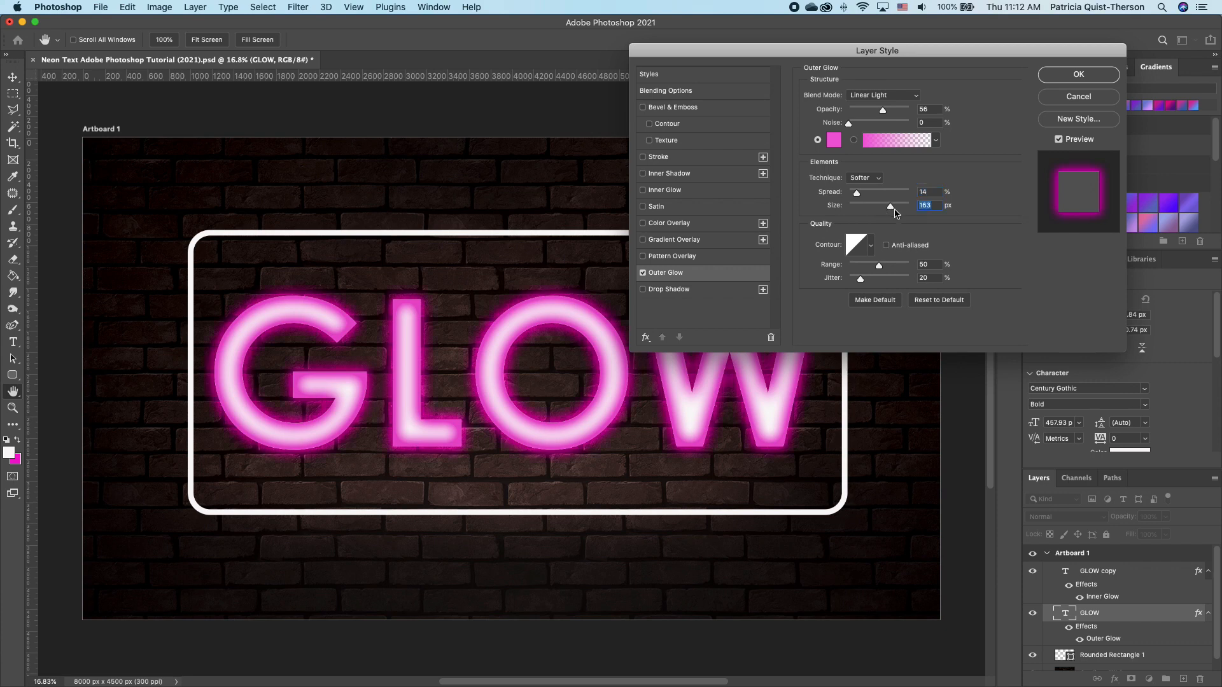
drag(895, 212, 881, 212)
click(1061, 84)
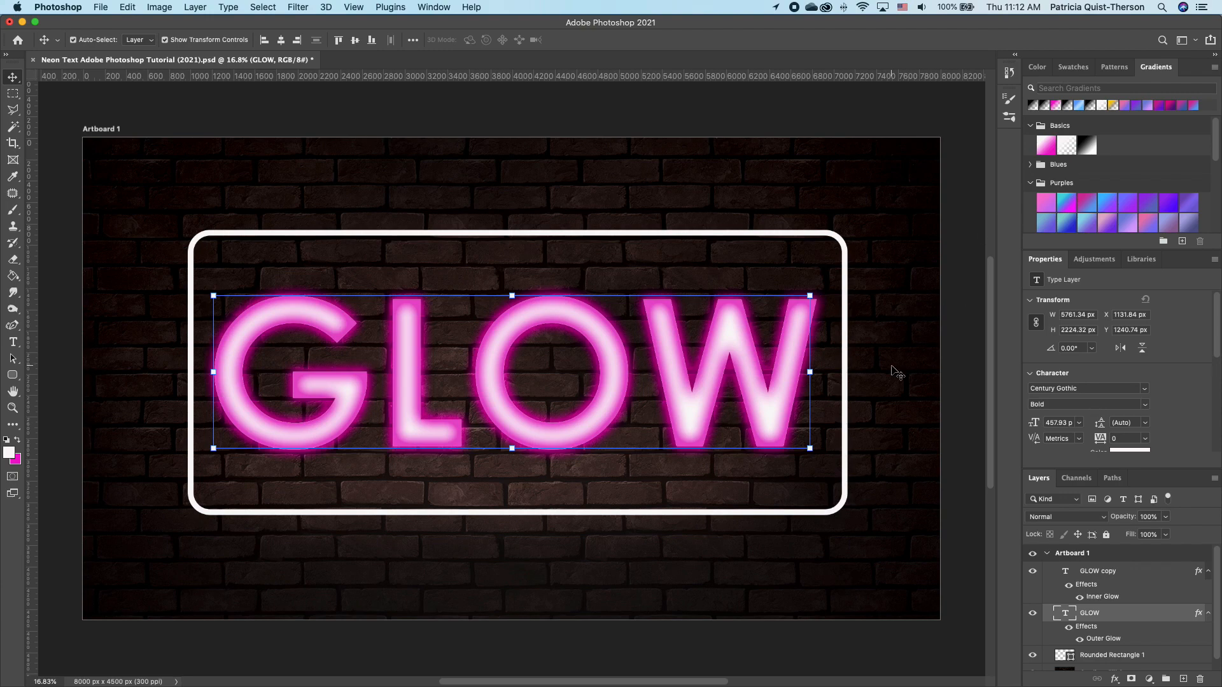
Copy the layer style of the original GLOW layer and paste it onto the Rounded Rectangle 1 layer.
click(755, 237)
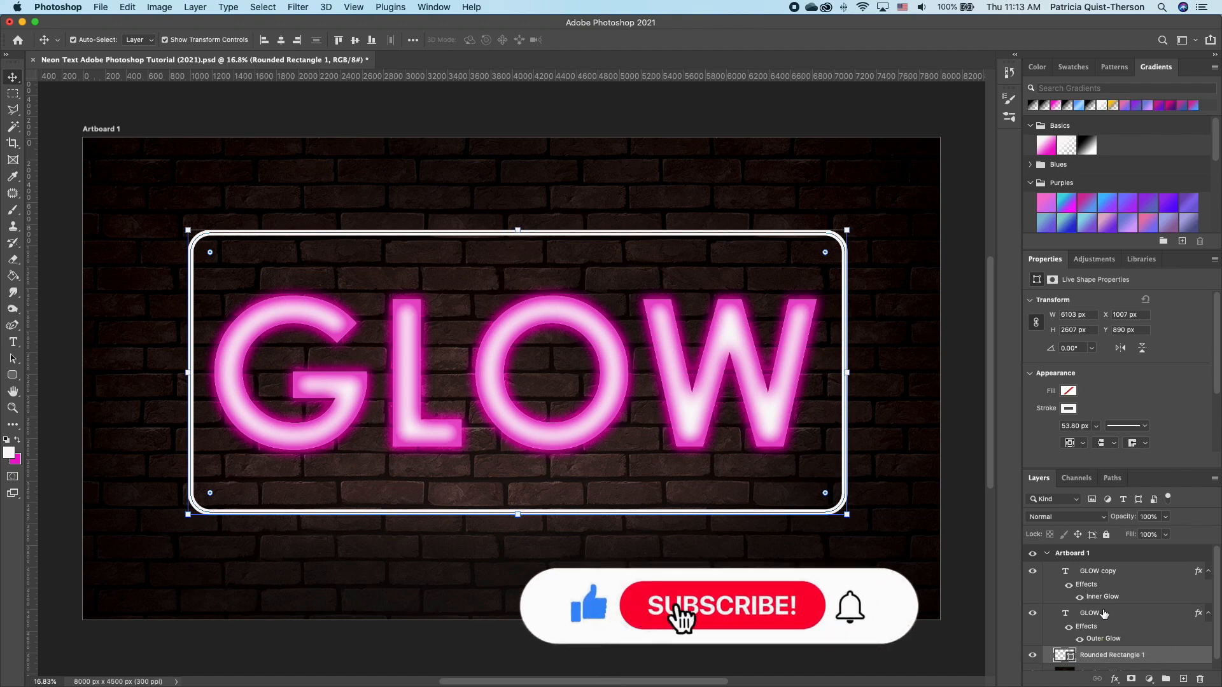
right_click(1107, 614)
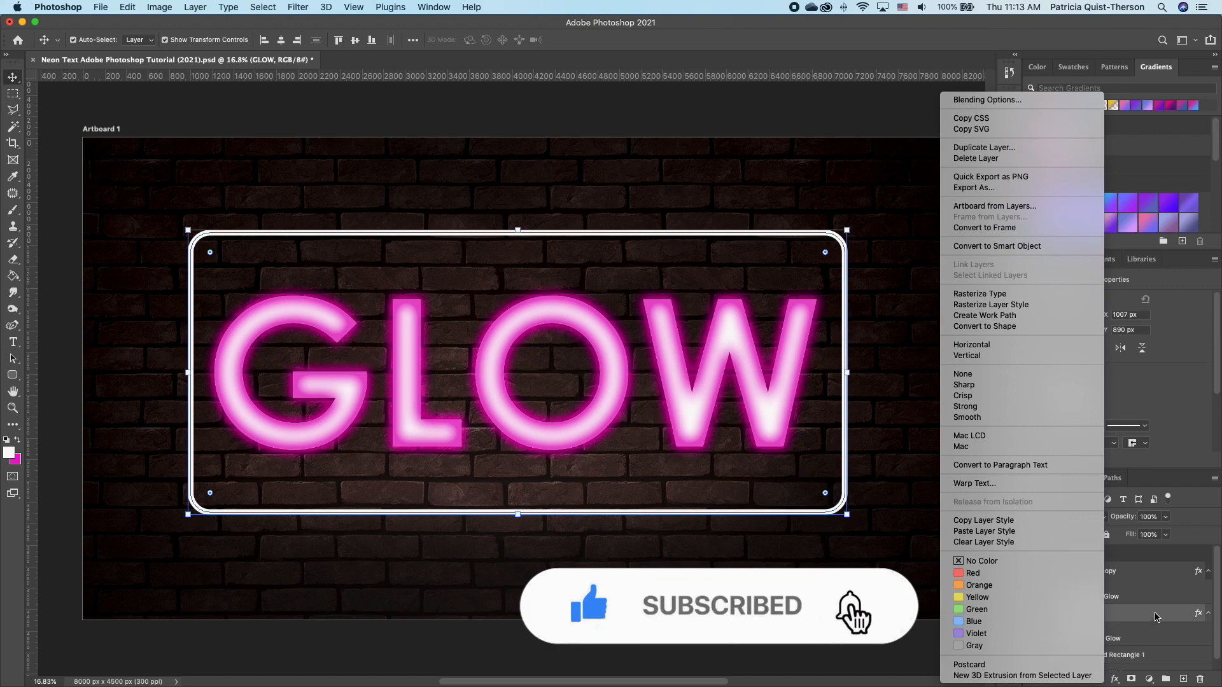
click(1138, 622)
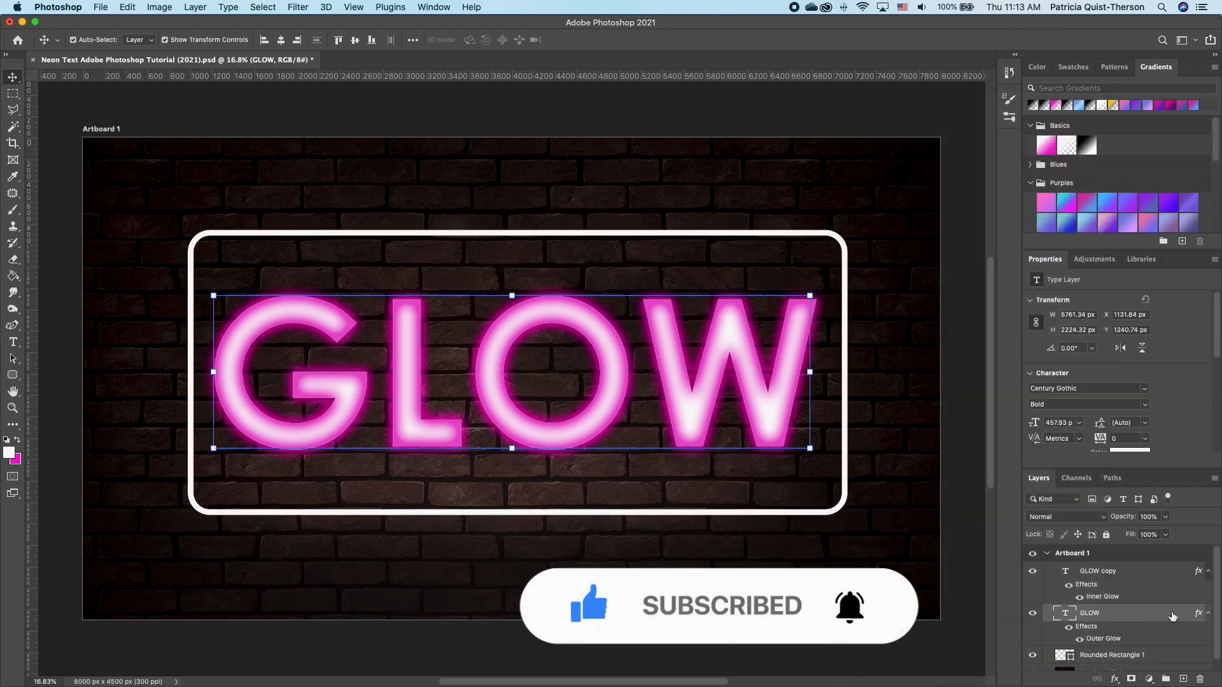
right_click(1171, 616)
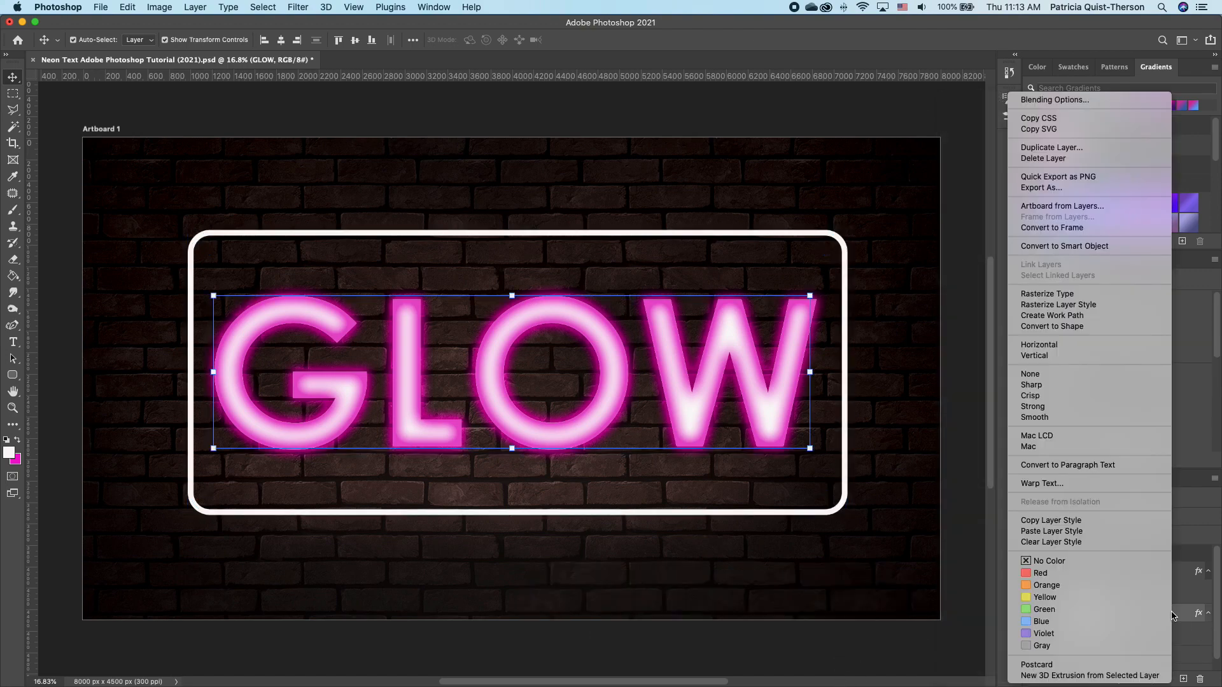
click(1084, 523)
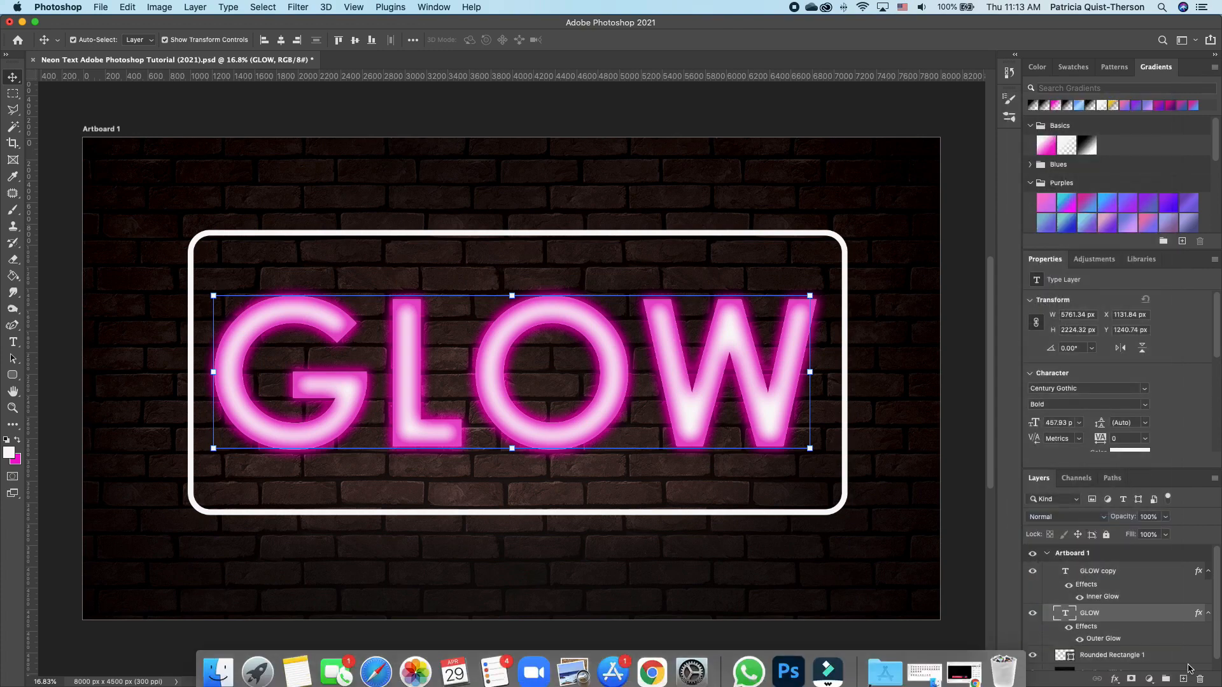
drag(1219, 605, 1220, 625)
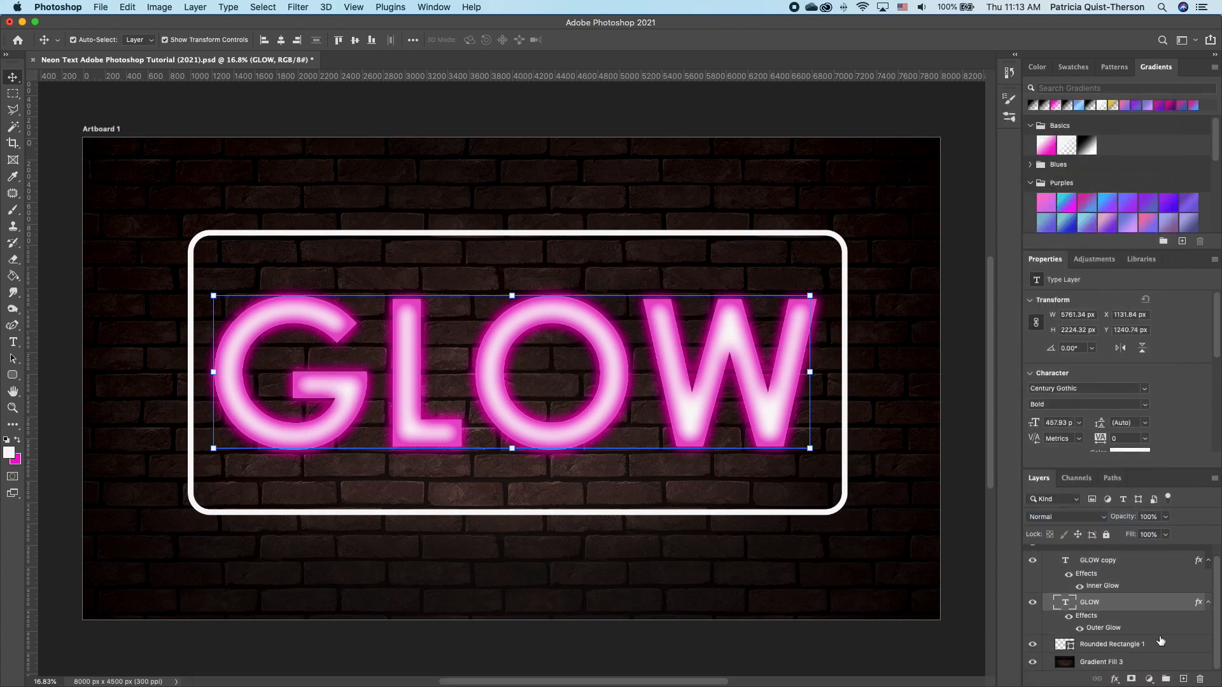
click(1157, 648)
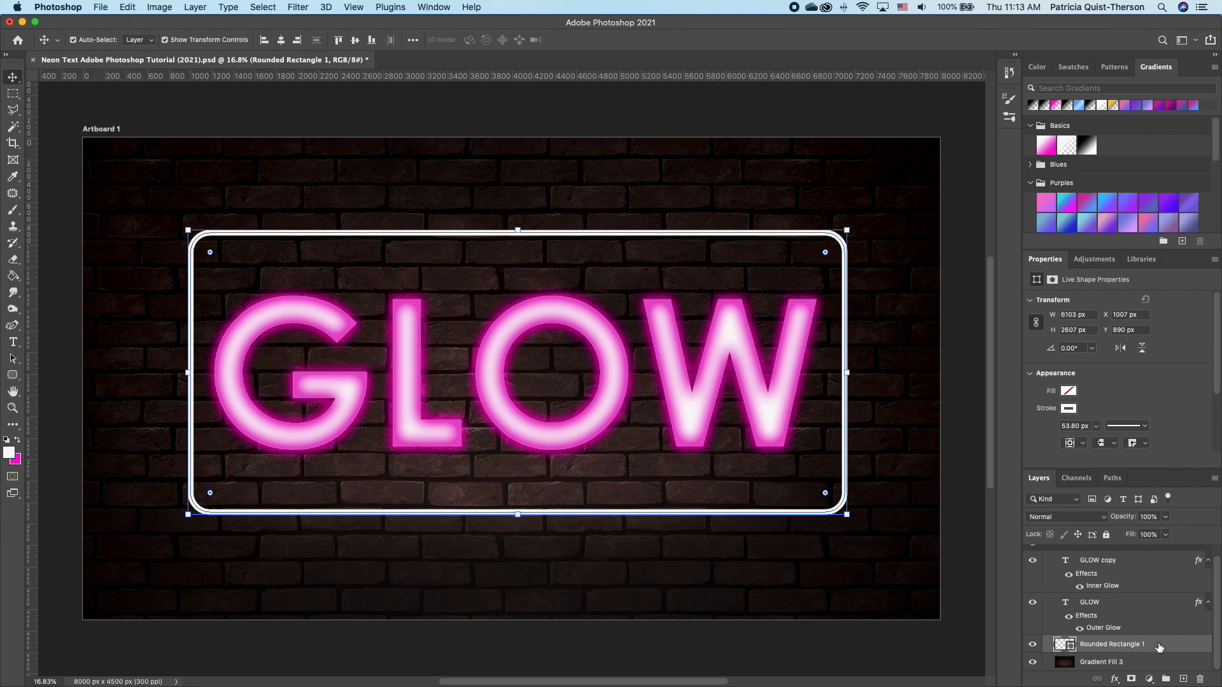
right_click(1166, 645)
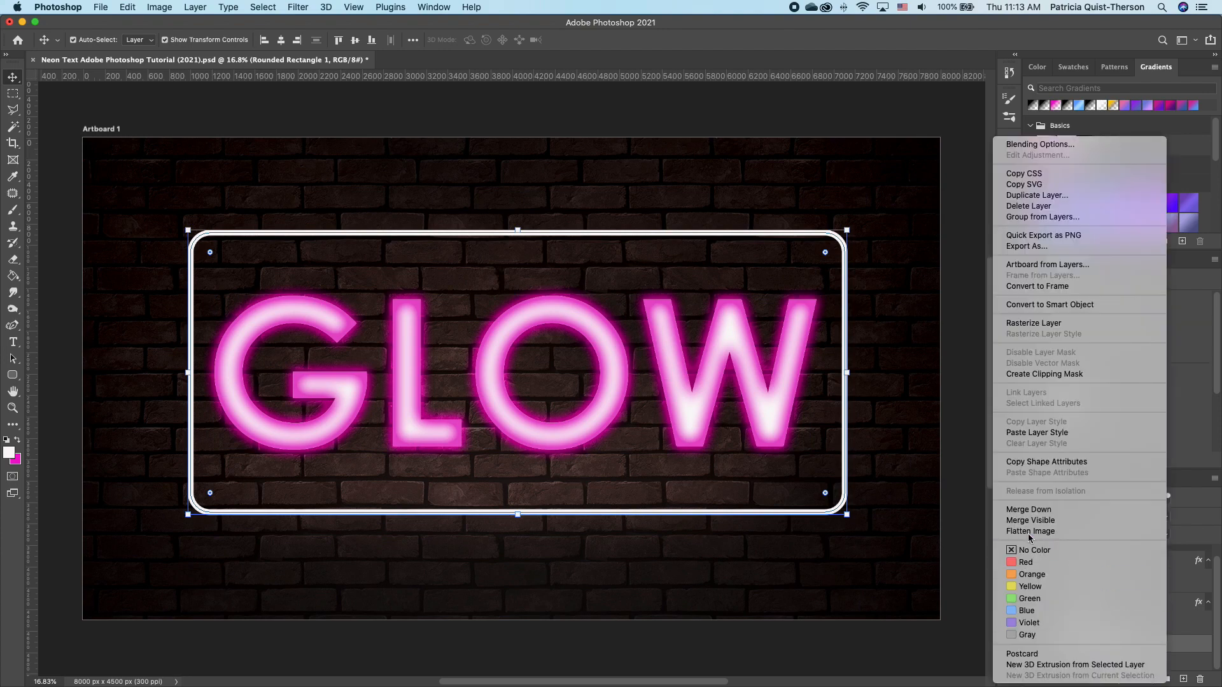
click(1033, 433)
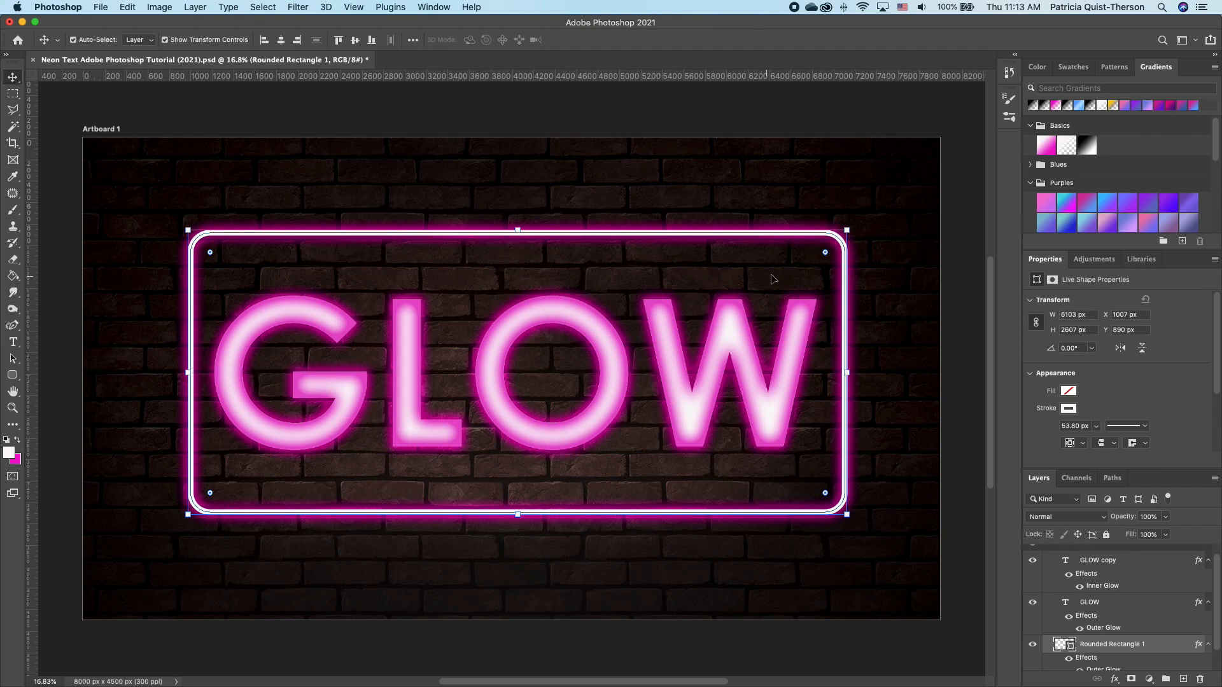
Add an Inner Glow to the Rounded Rectangle 1 layer, reduce its size to a thin glow and apply the style.
drag(1211, 599, 1214, 622)
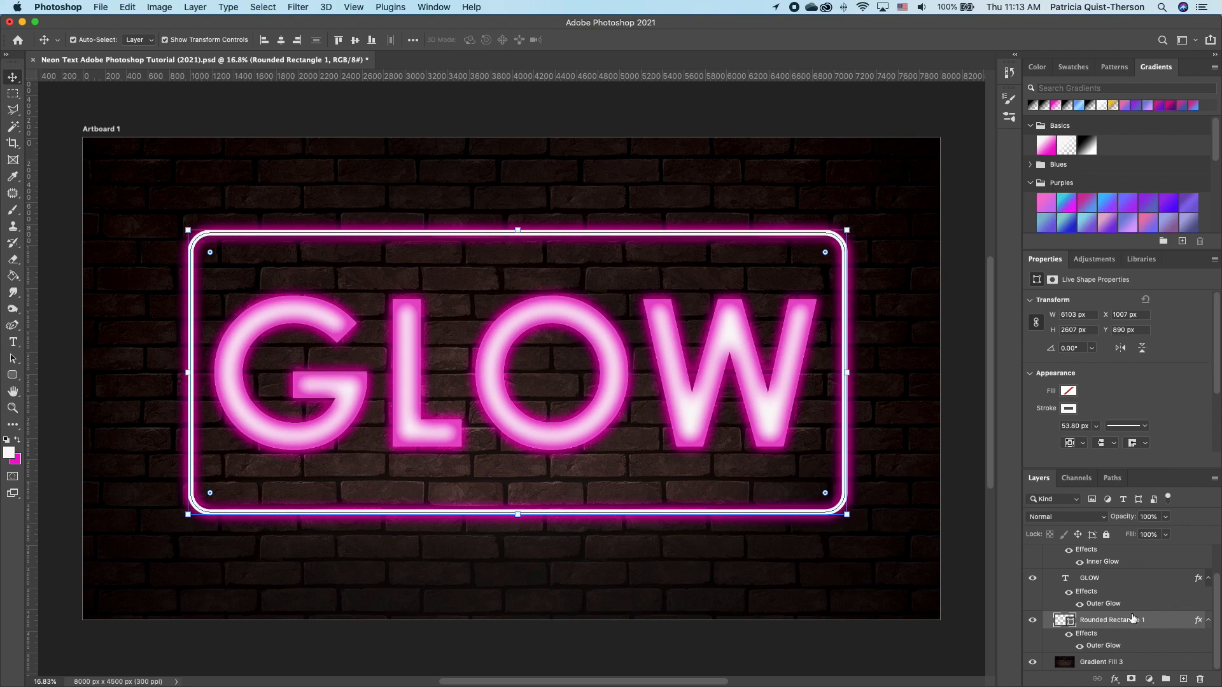
double_click(1188, 623)
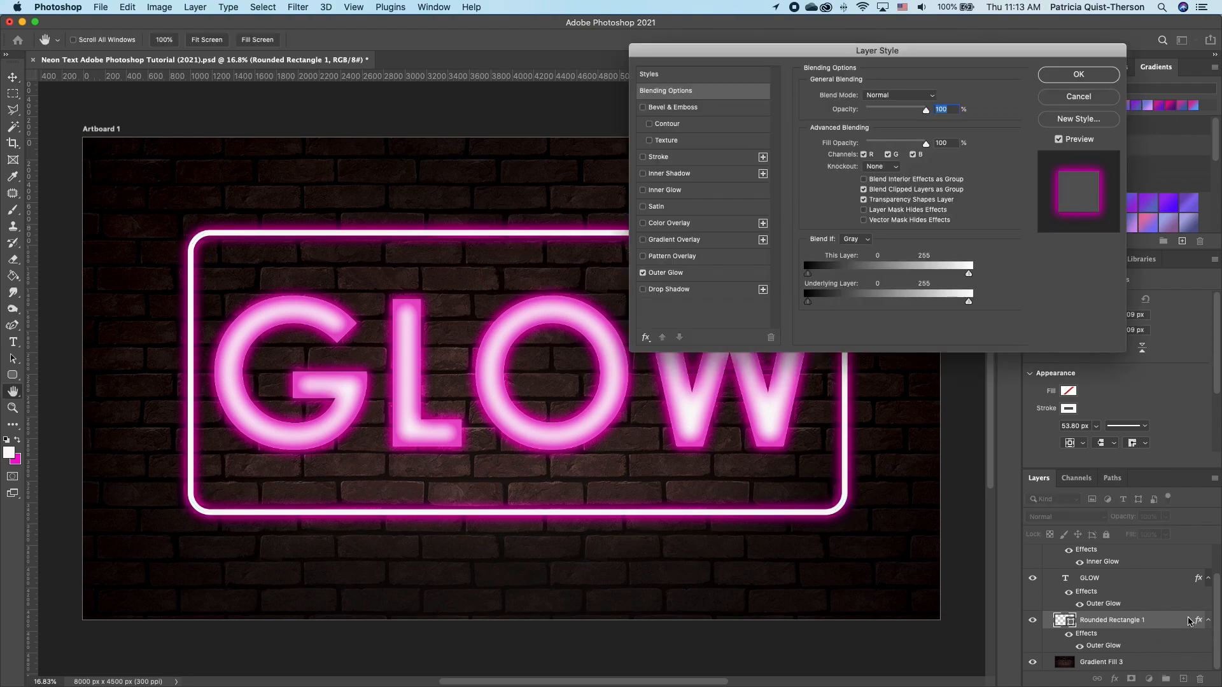
click(643, 191)
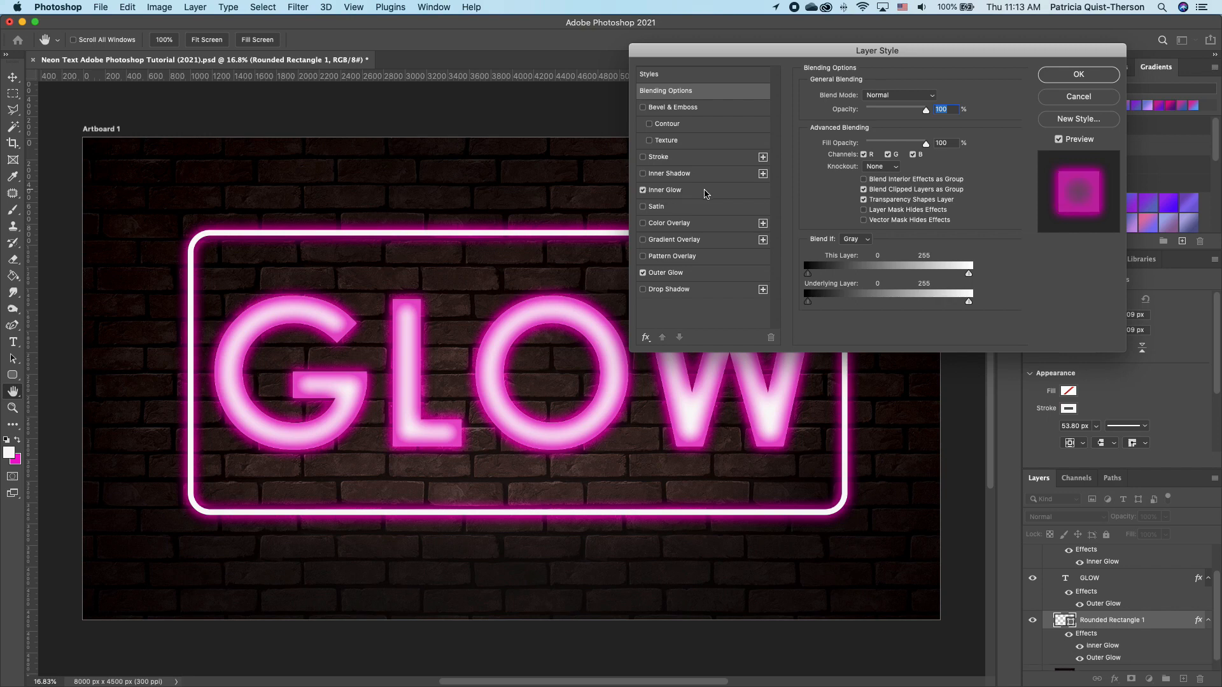
click(705, 191)
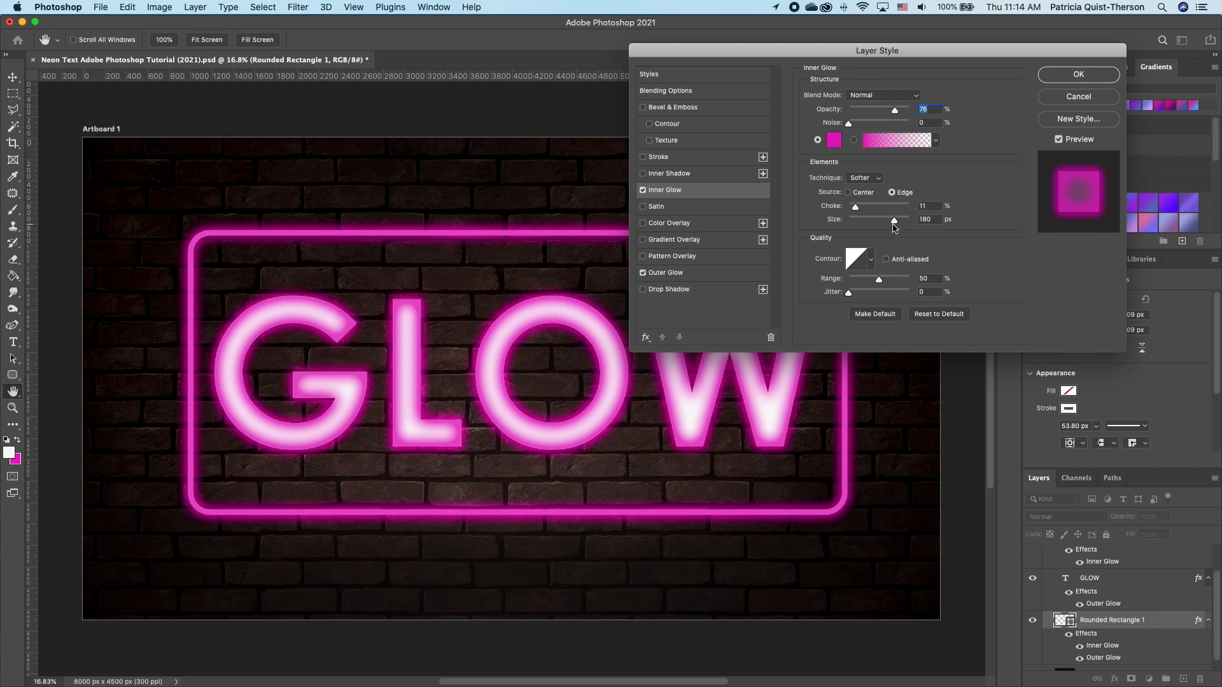
drag(896, 223, 854, 221)
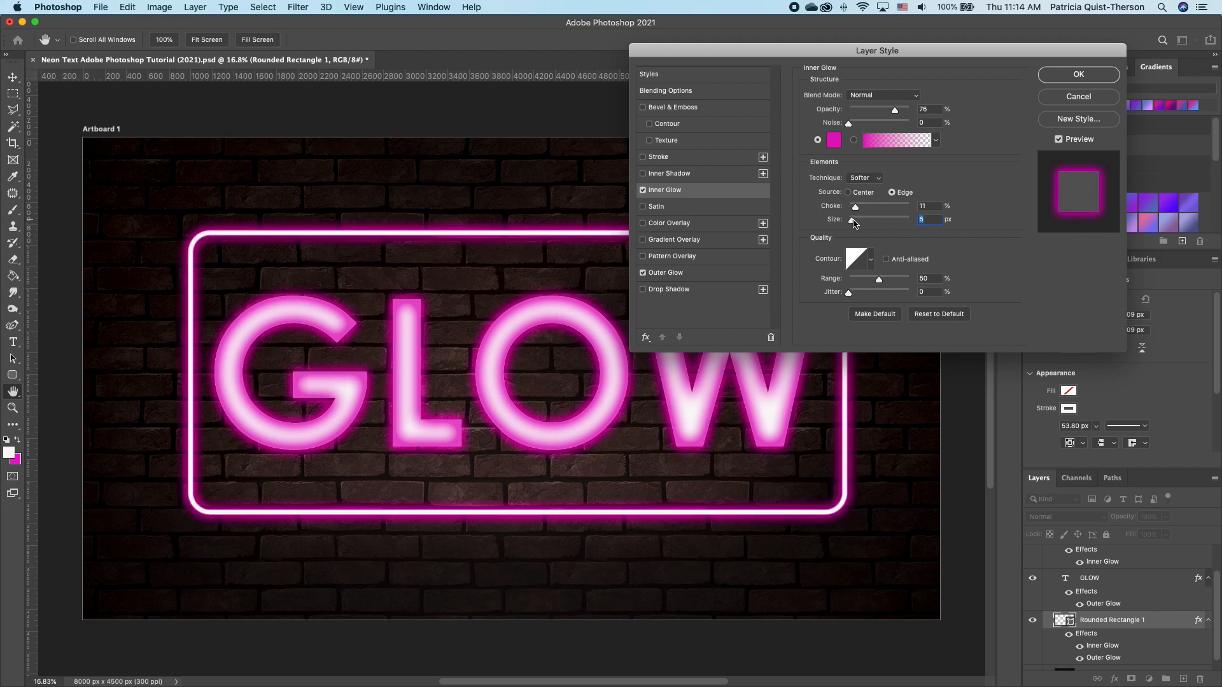
drag(853, 222, 859, 222)
click(1079, 79)
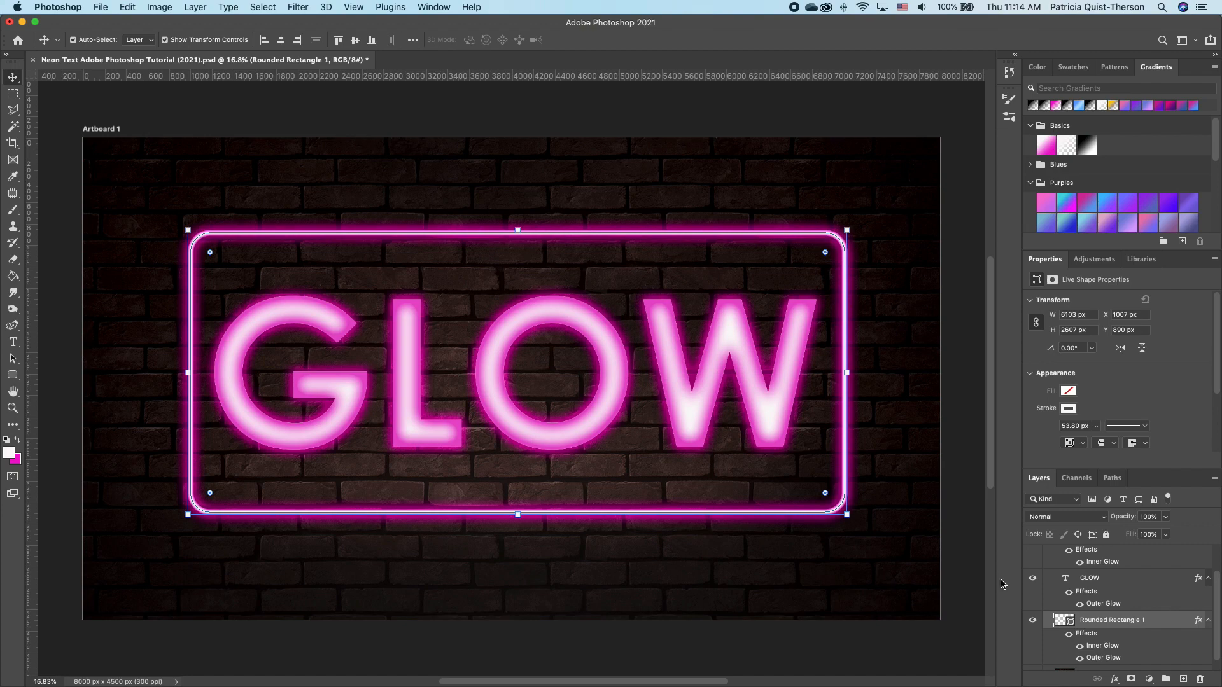
Add a gradient fill layer above the GLOW copy layer and set its style to Radial.
scroll(1197, 589, up, 3)
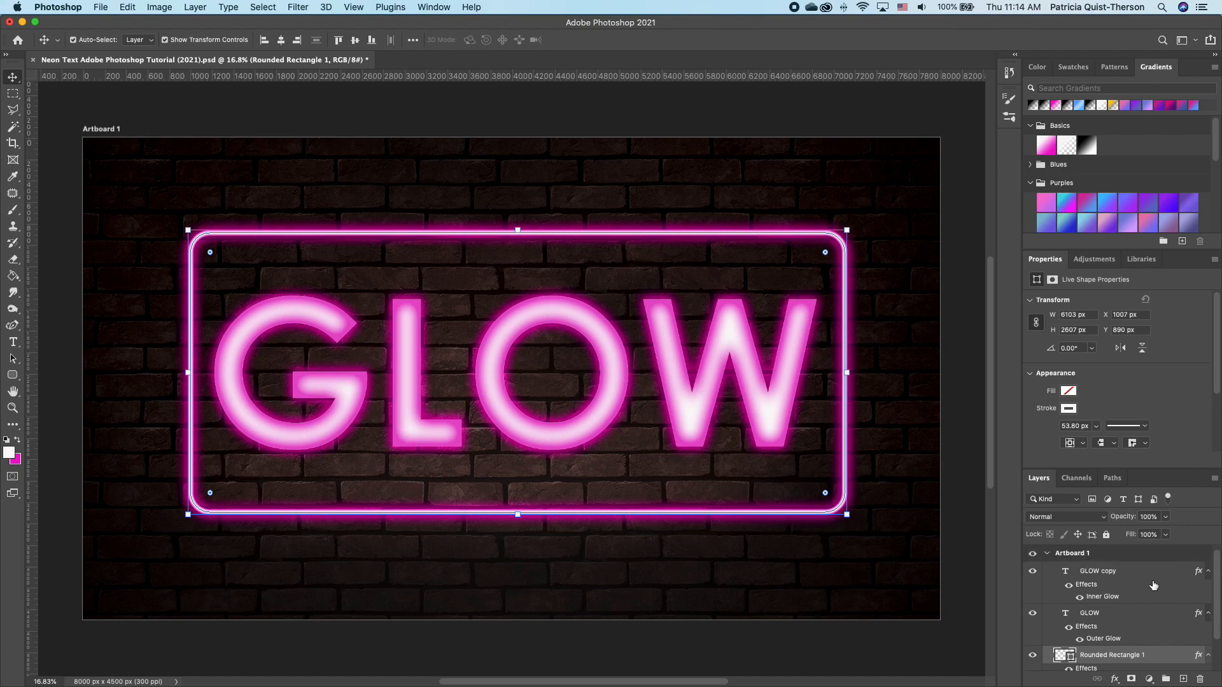
click(1154, 579)
click(1149, 680)
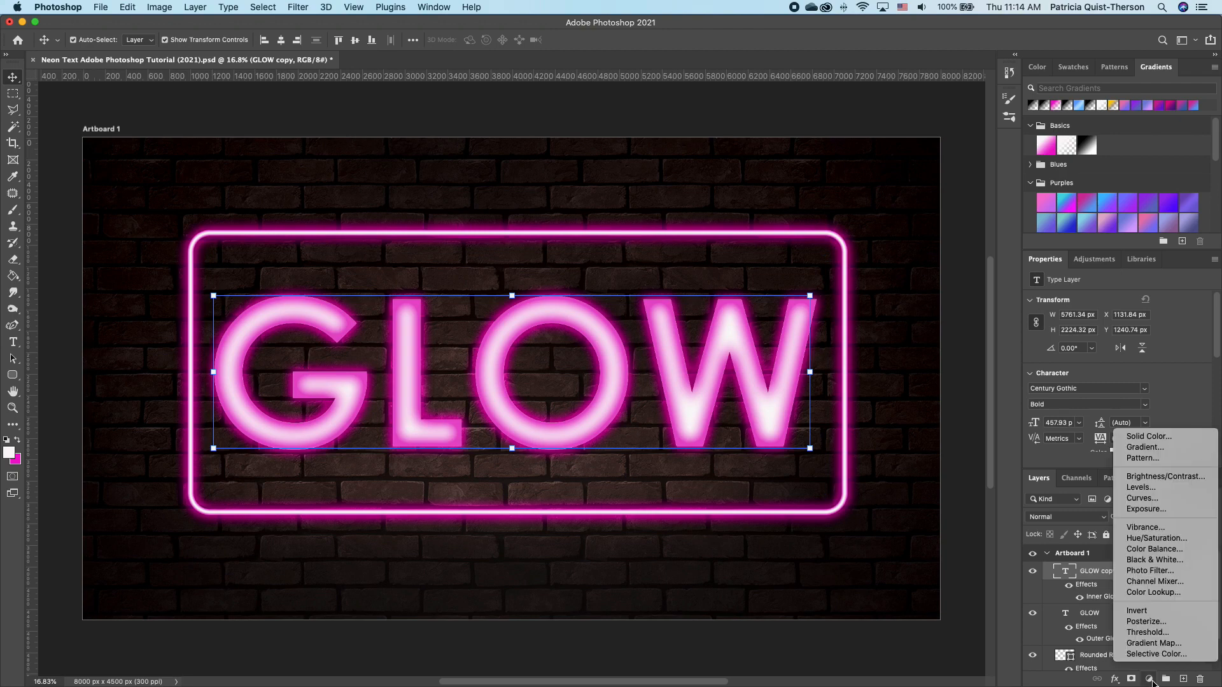
click(1155, 447)
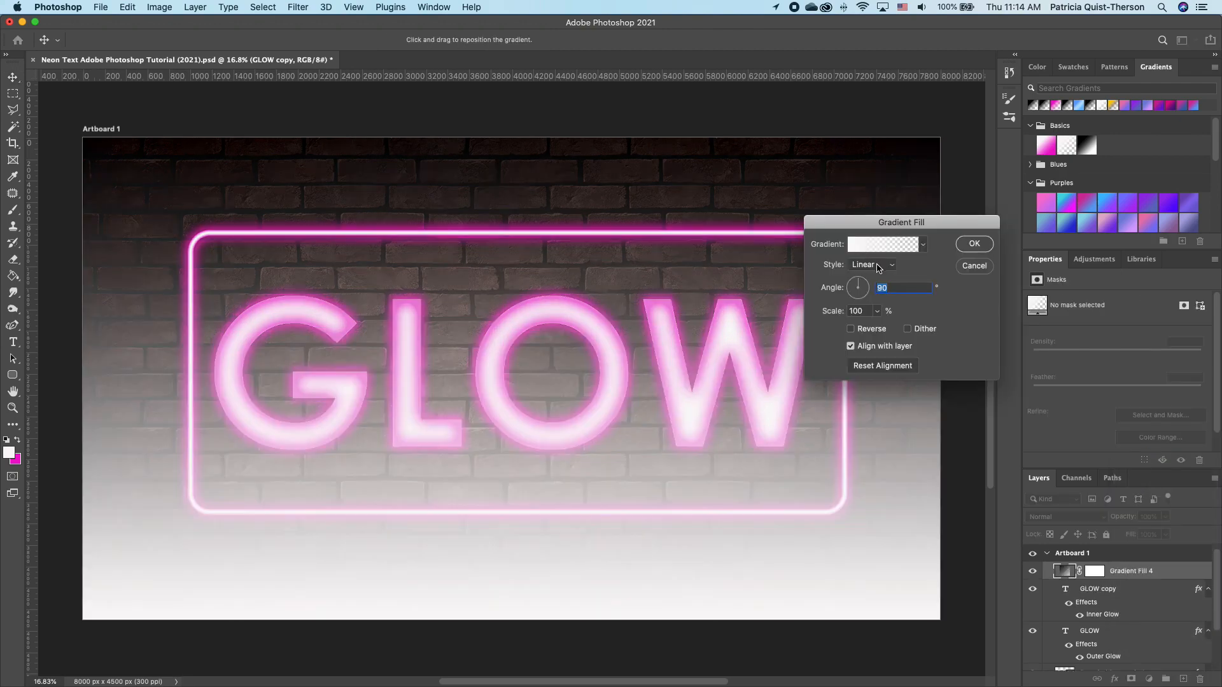
click(881, 268)
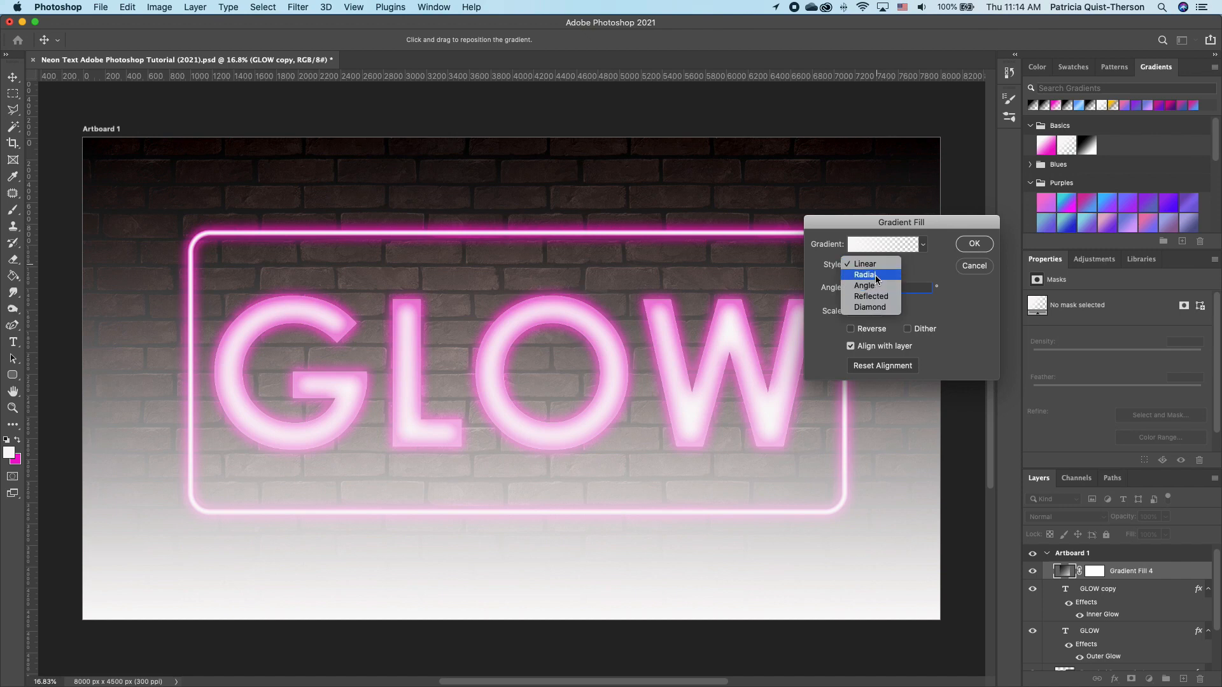
click(876, 277)
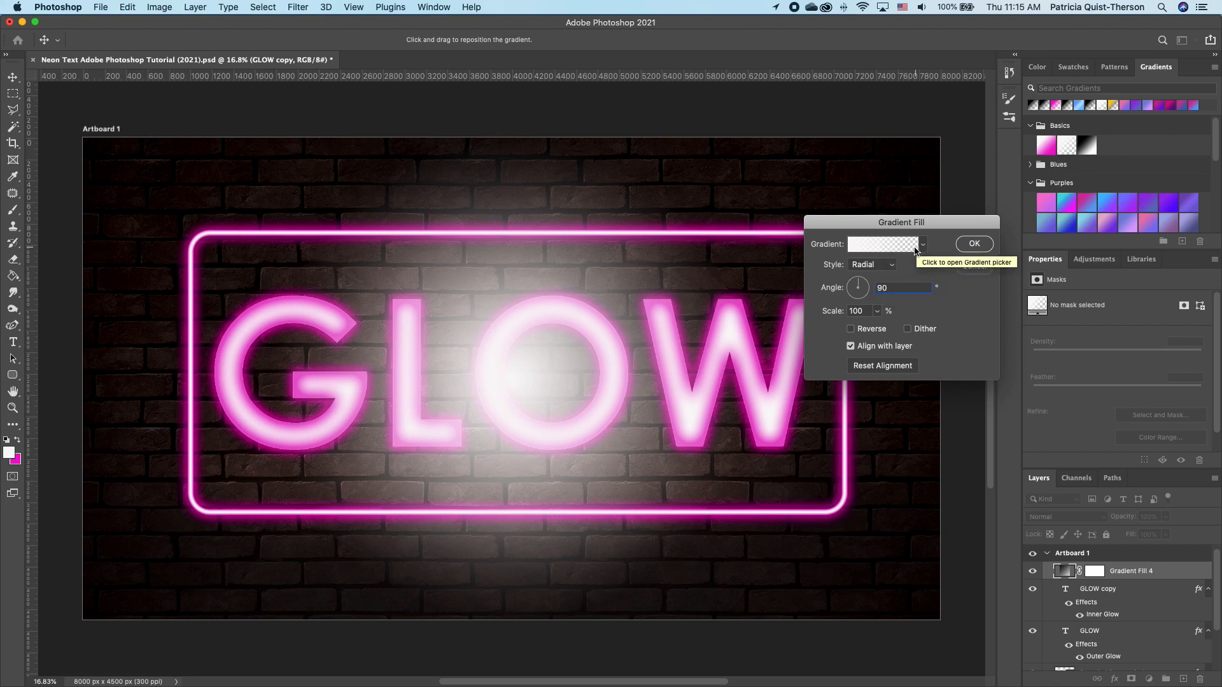
Change the gradient's starting color stop to magenta d90ebf and accept the edited gradient.
click(909, 251)
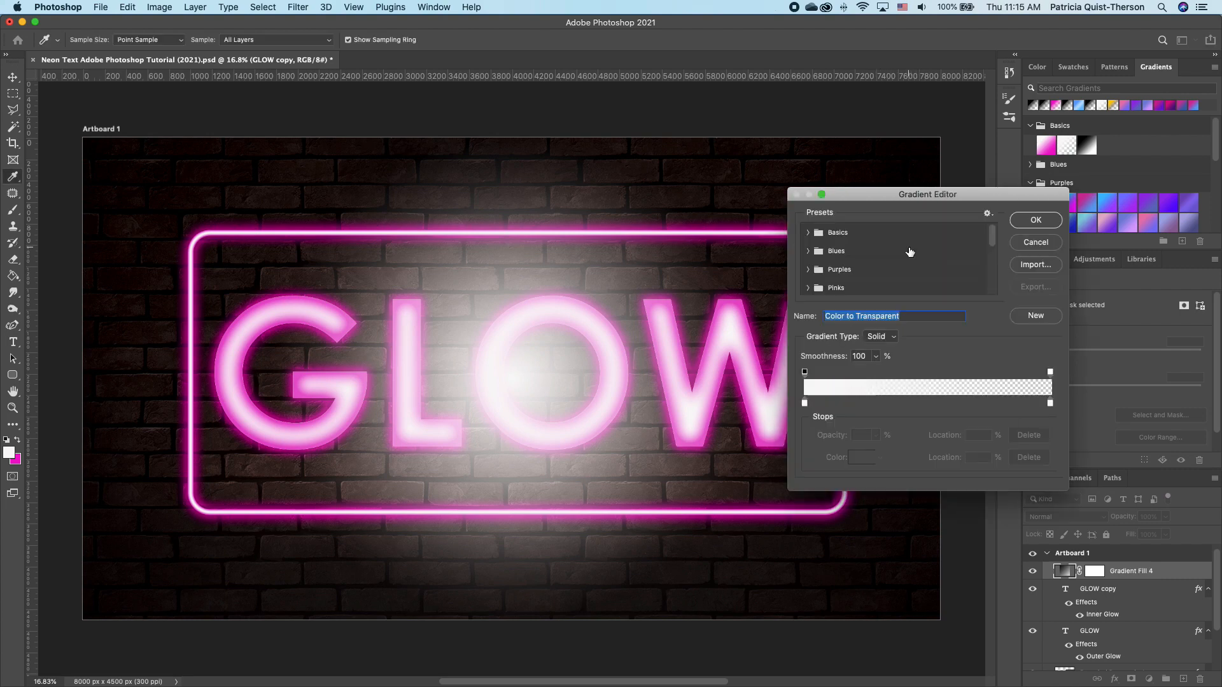
click(805, 403)
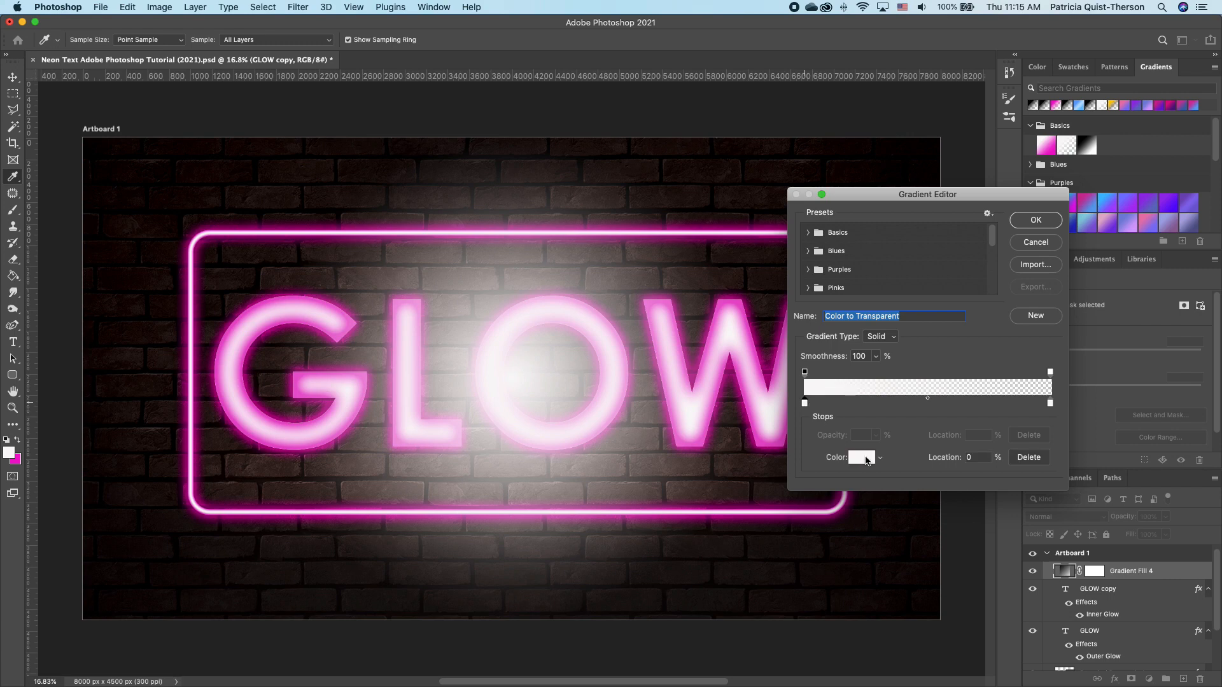
click(860, 457)
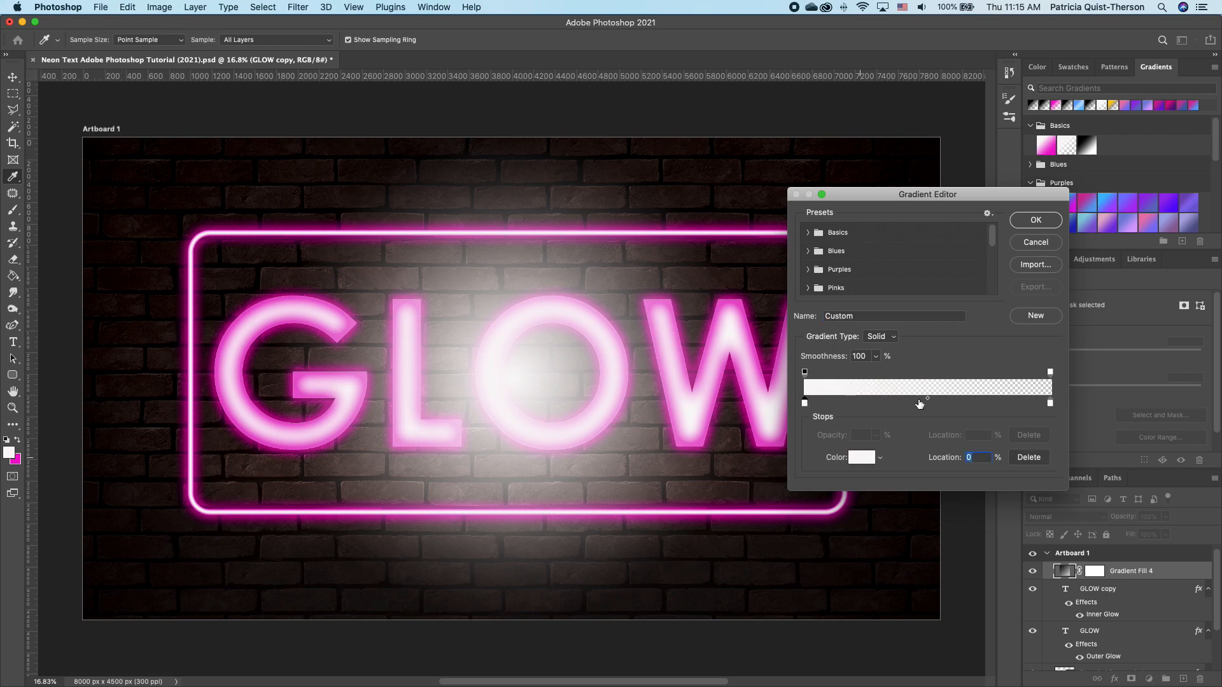
click(861, 458)
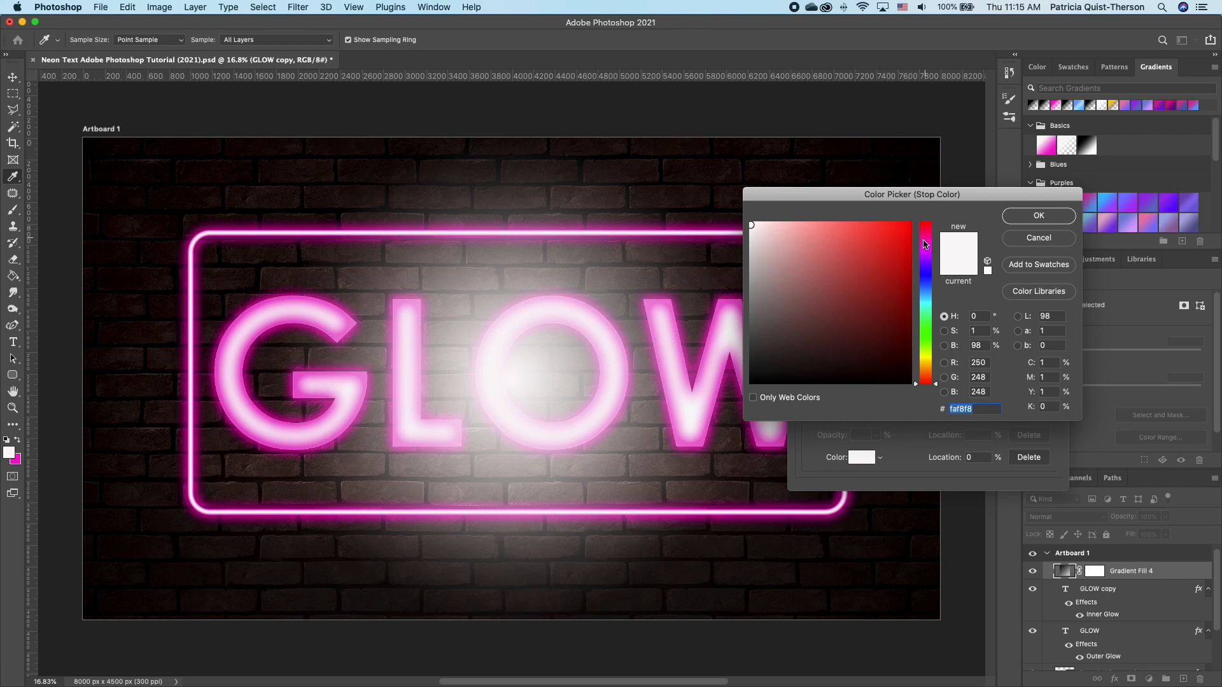
click(926, 245)
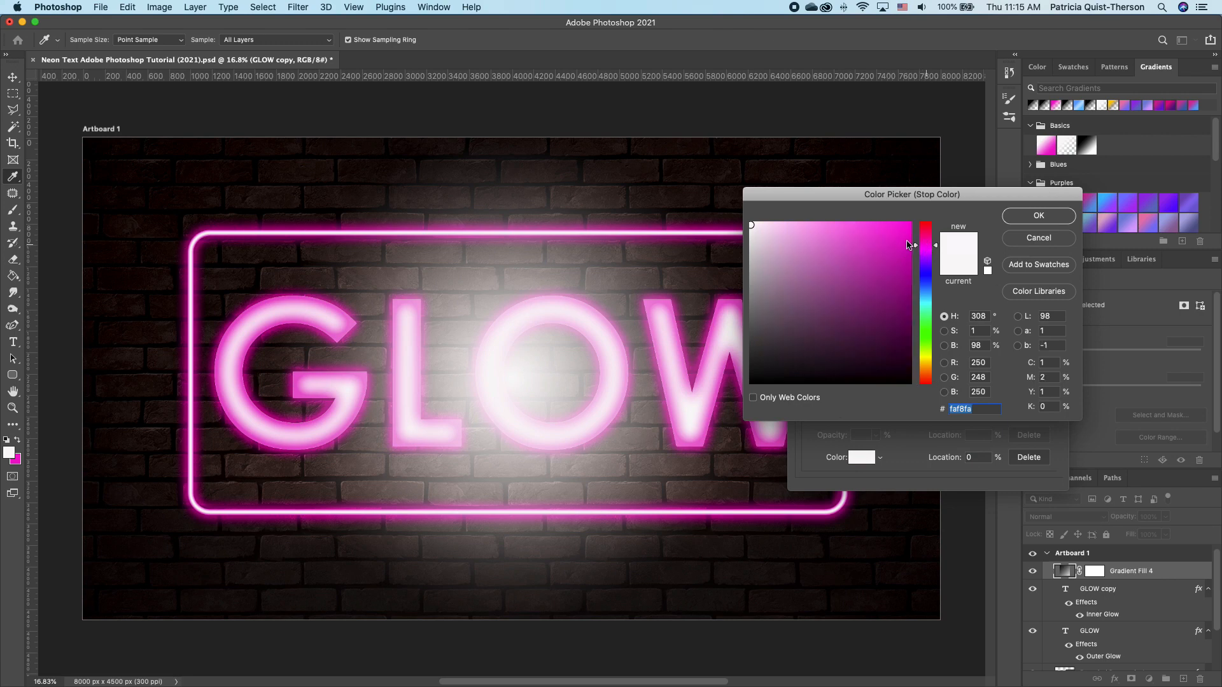
click(905, 245)
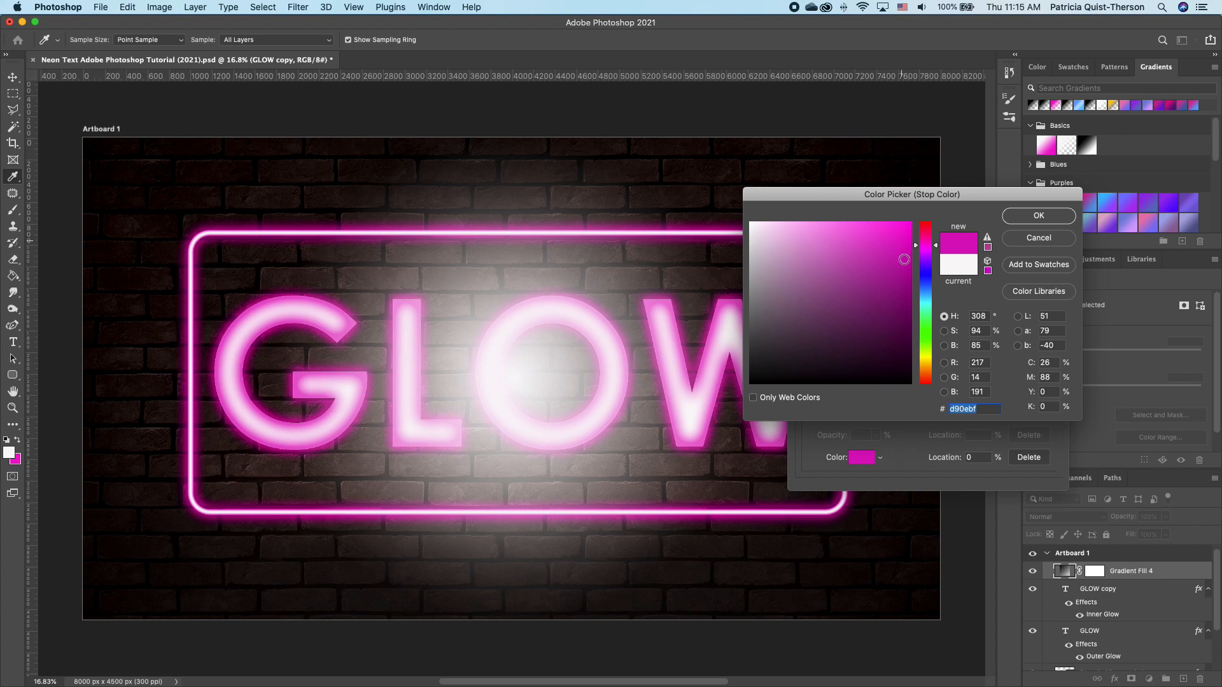
click(1040, 217)
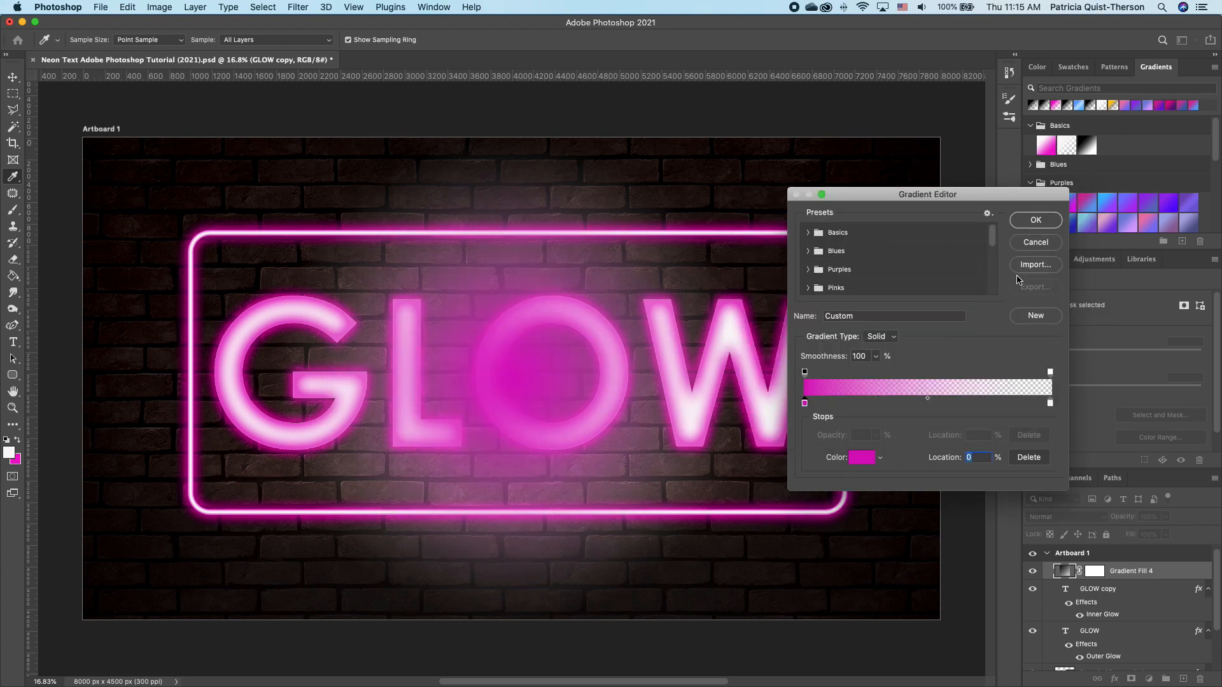
click(1029, 224)
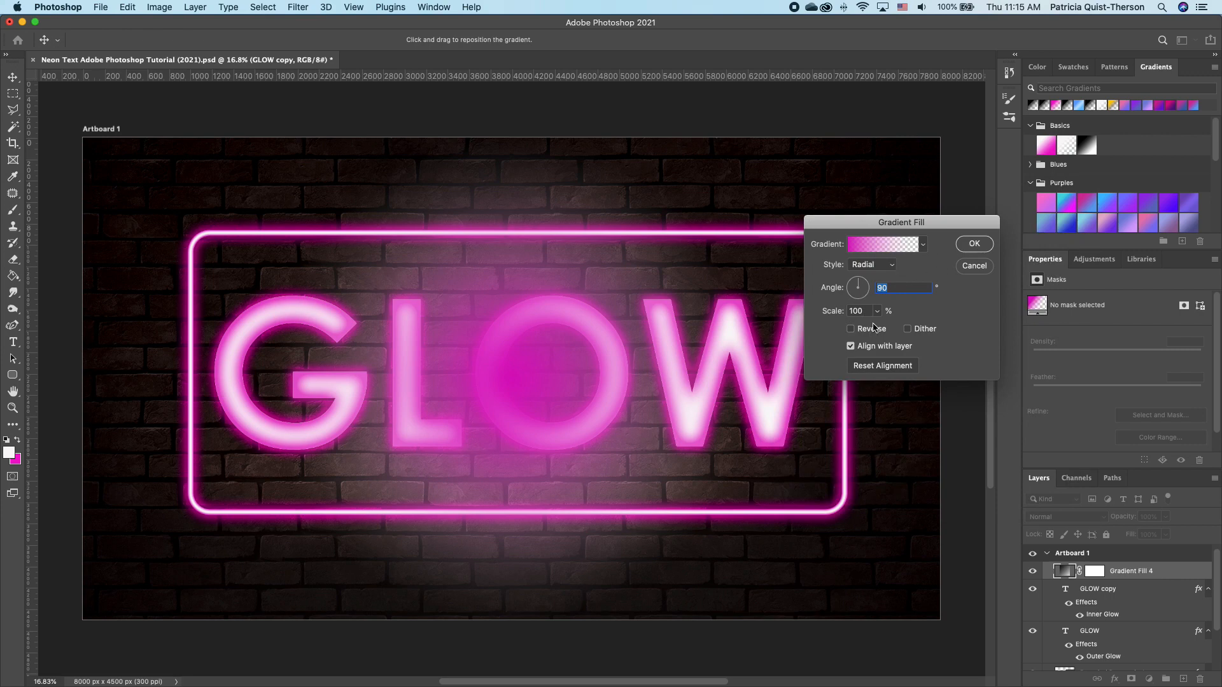
Scale the radial gradient to 122%, apply the fill and open the layer's blending mode choices.
click(874, 316)
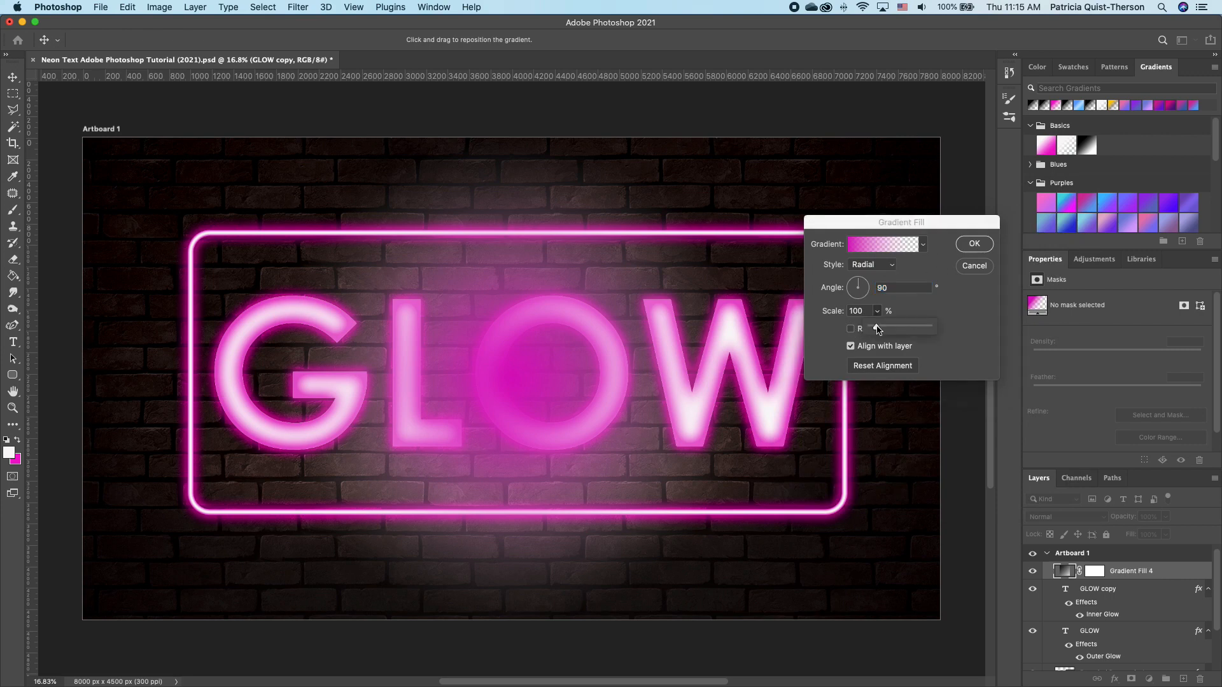
drag(877, 328, 879, 328)
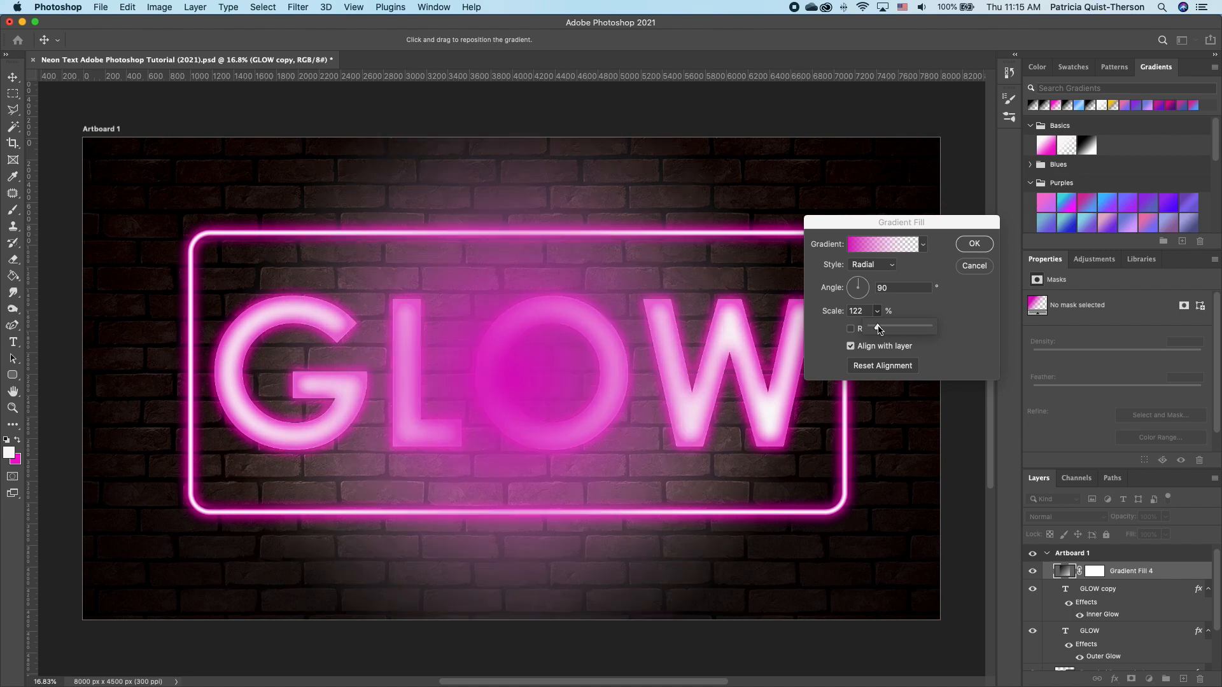
click(973, 246)
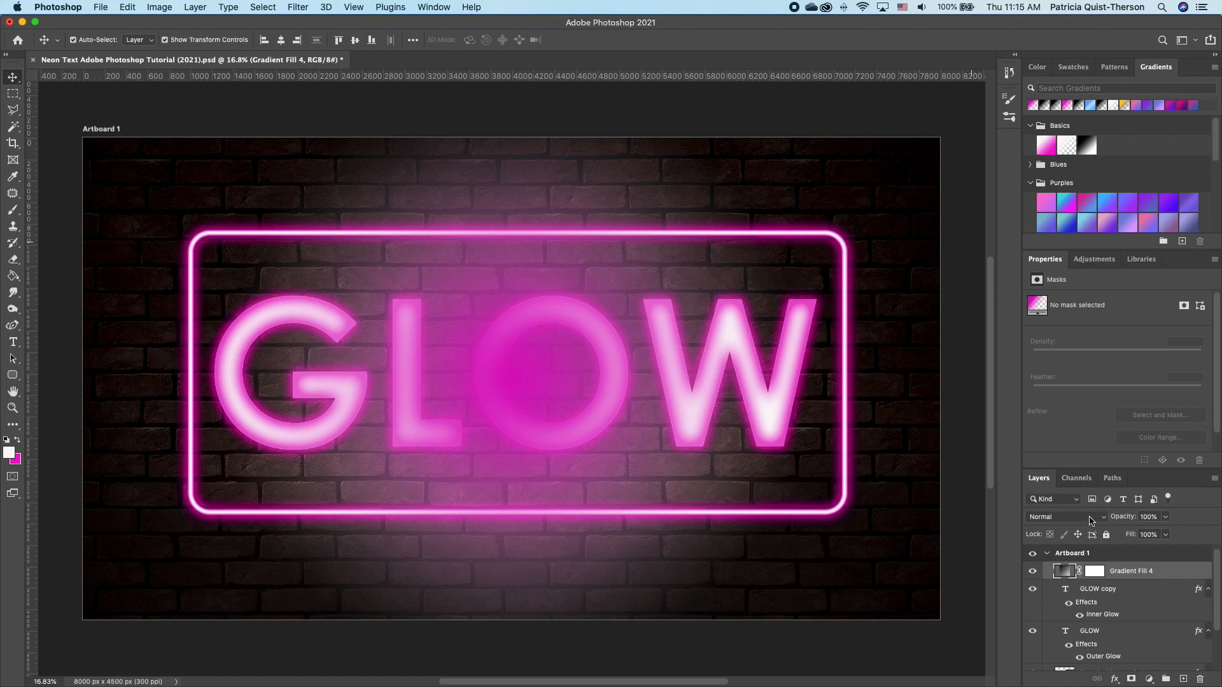
click(1090, 521)
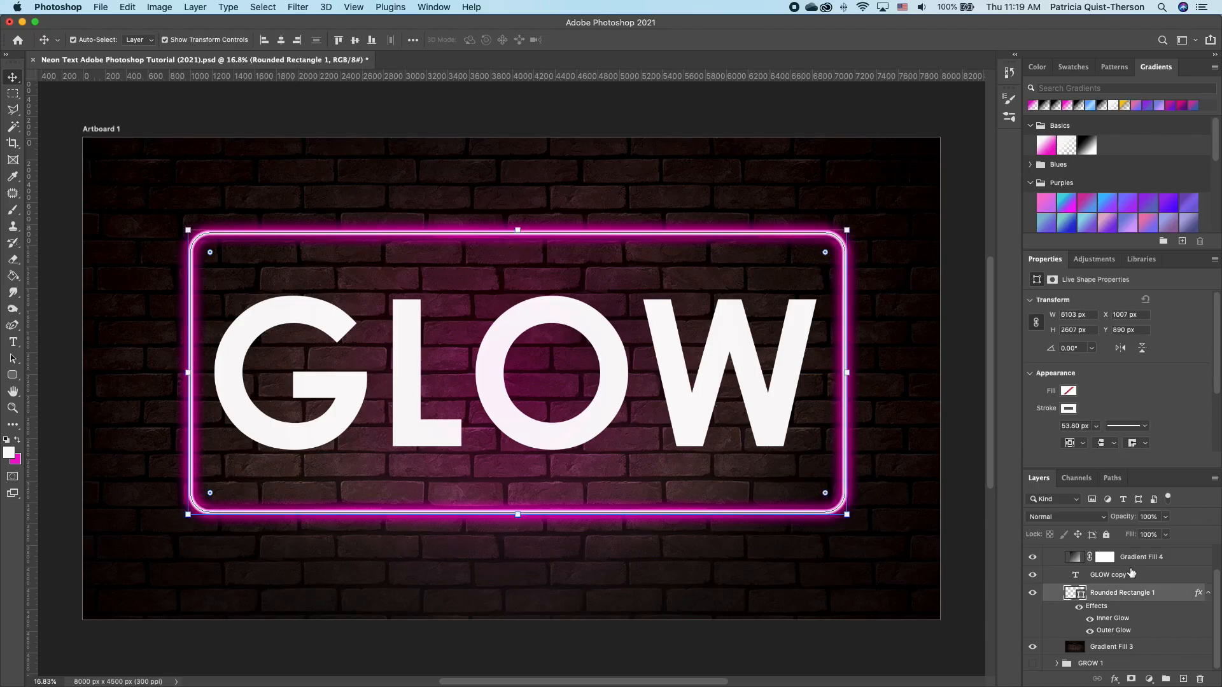
Reduce the GLOW copy layer's fill to 0% and convert the text to a shape.
click(1132, 577)
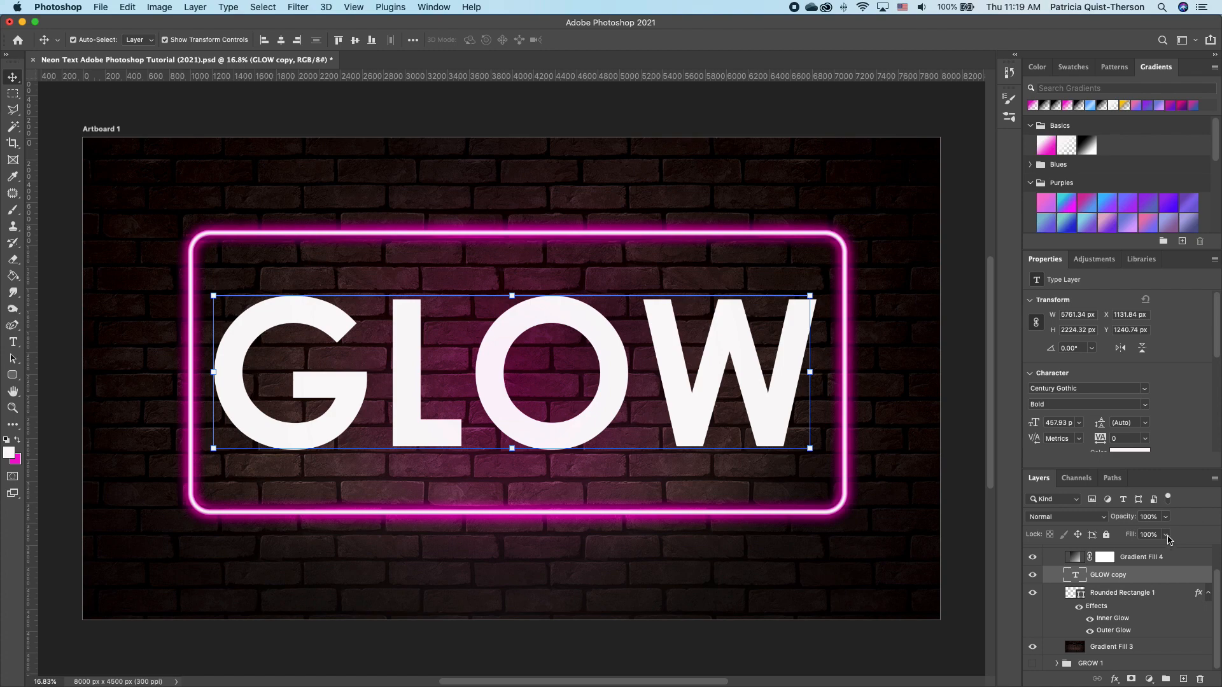
click(1167, 537)
drag(1164, 551, 1106, 553)
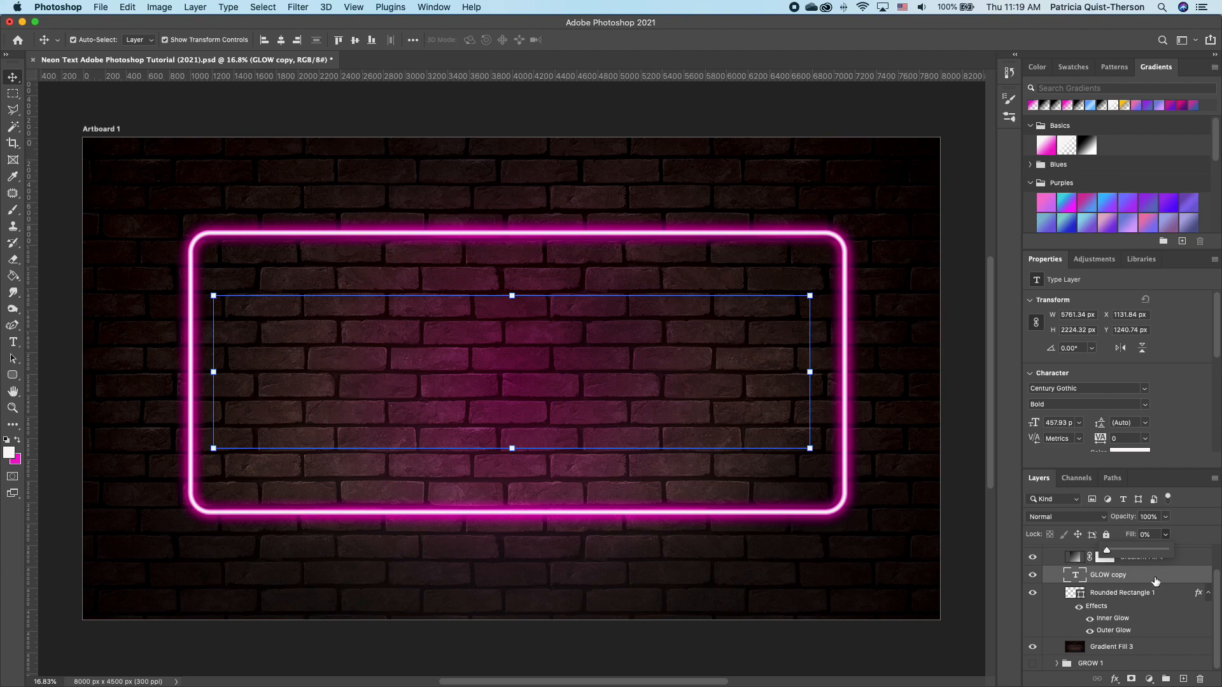
right_click(1153, 578)
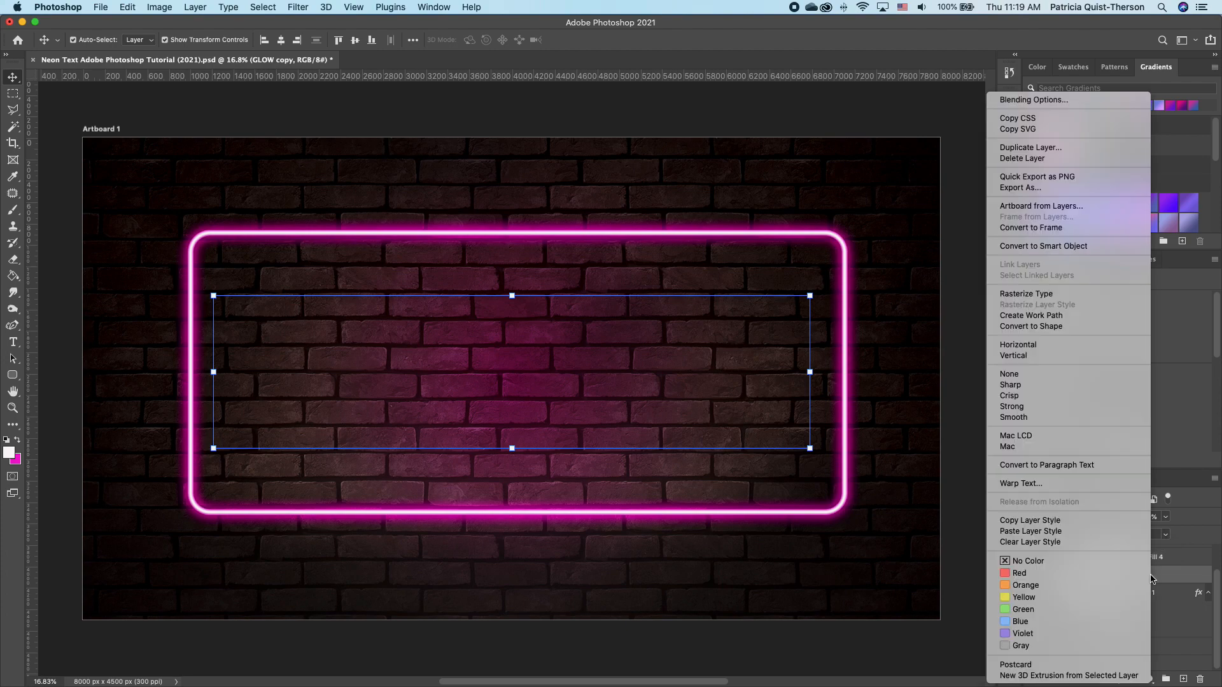
click(1048, 326)
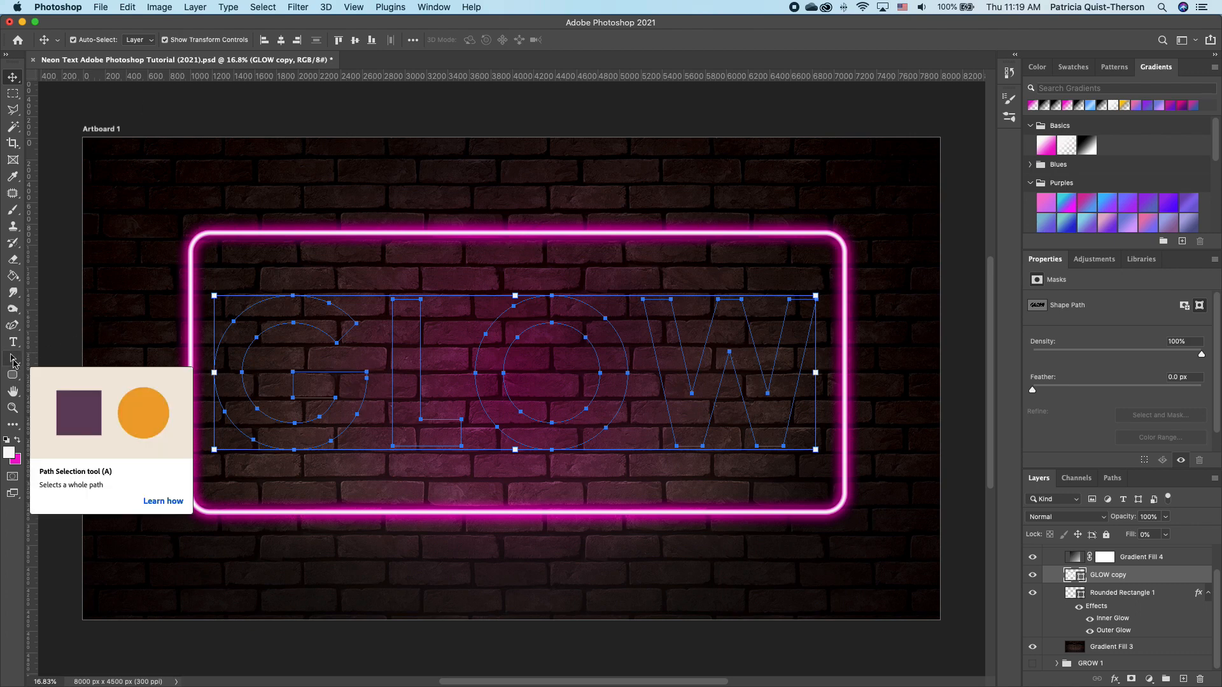
Give the GLOW copy shape a white stroke 12.87 px wide using the Path Selection tool.
click(13, 361)
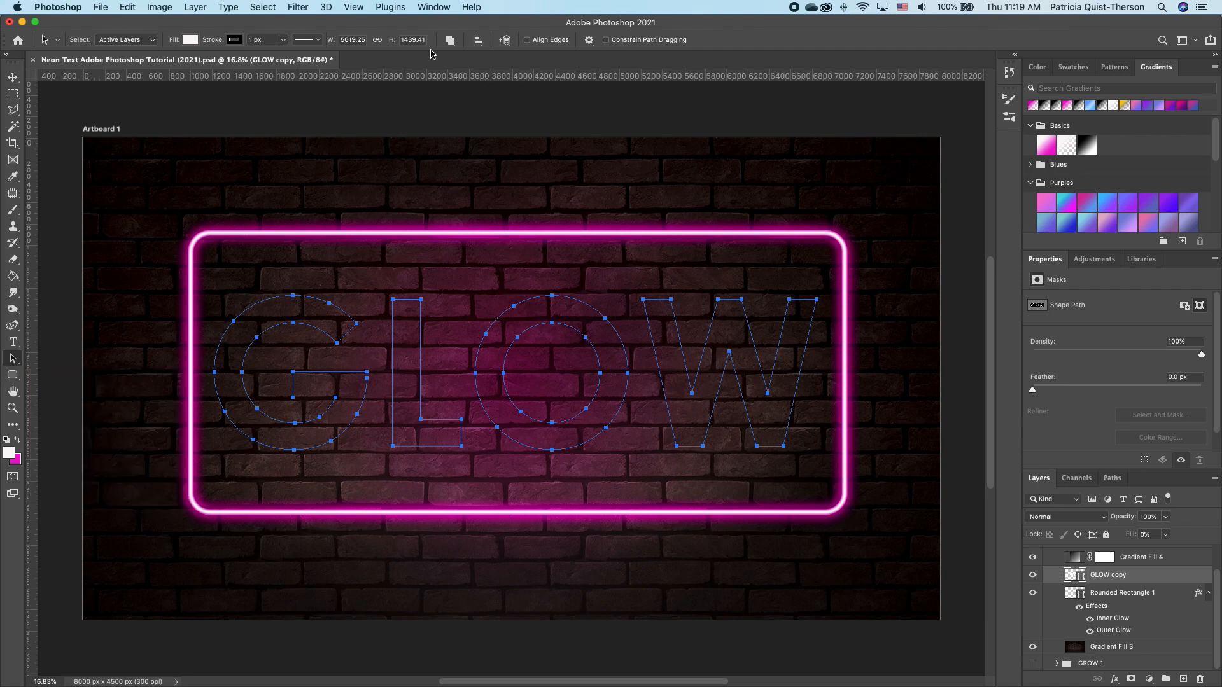
click(318, 40)
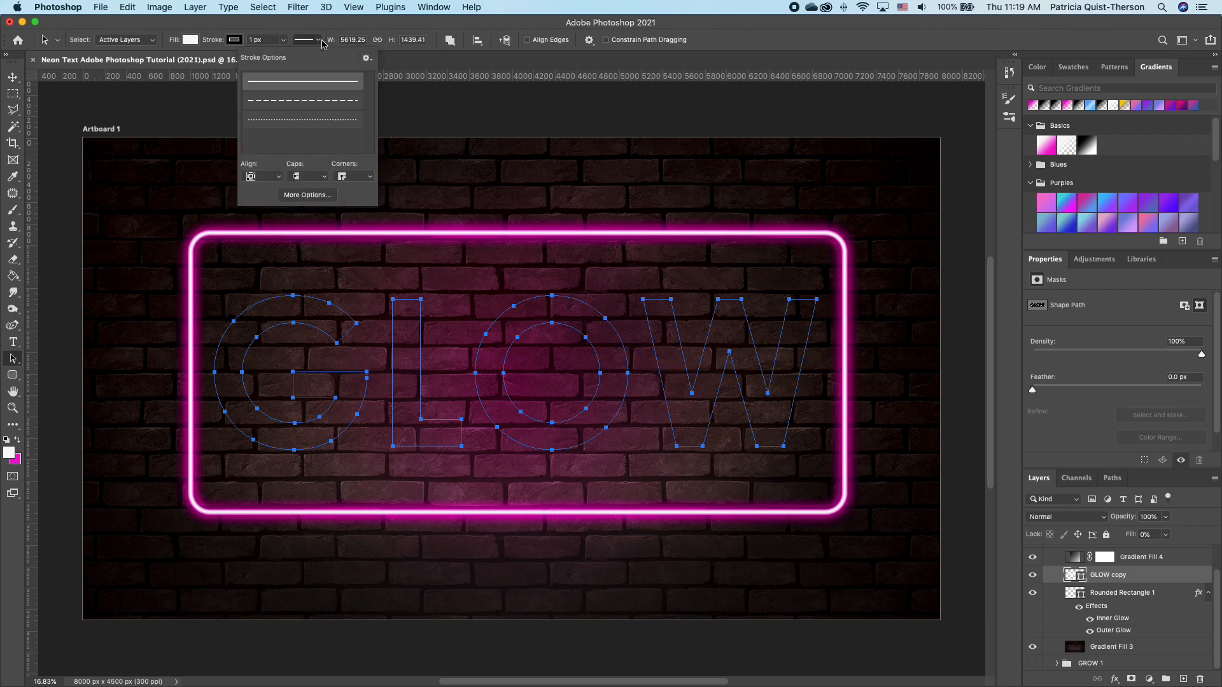
click(235, 42)
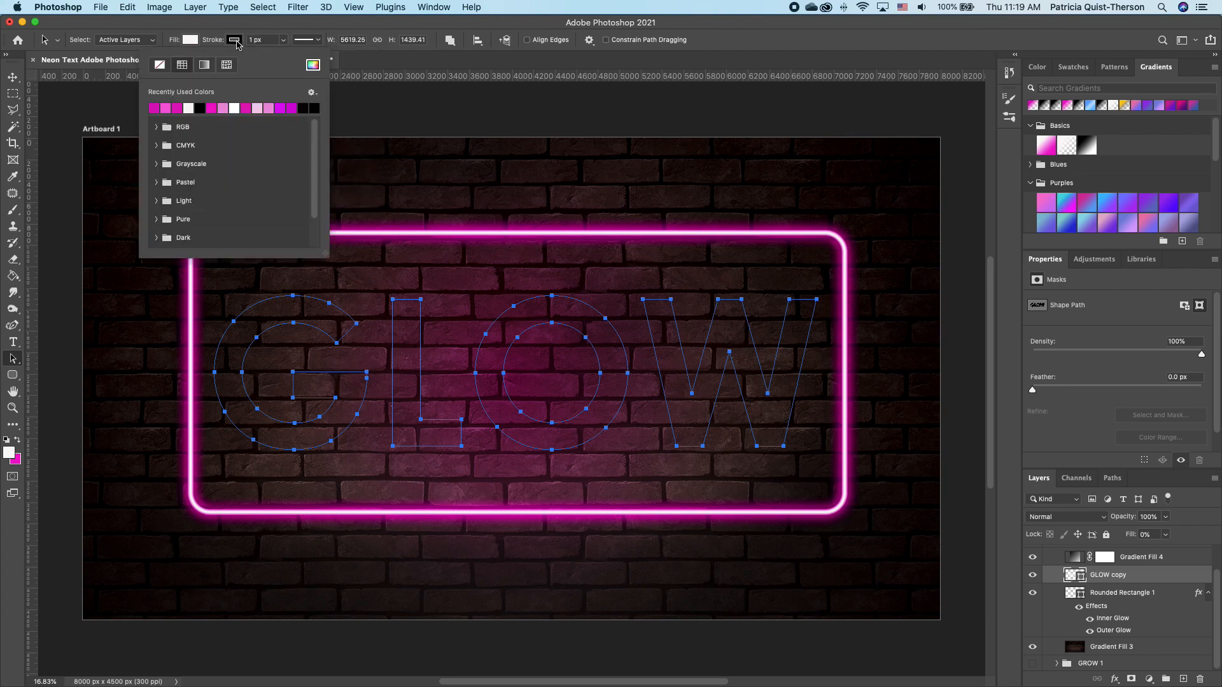
click(191, 107)
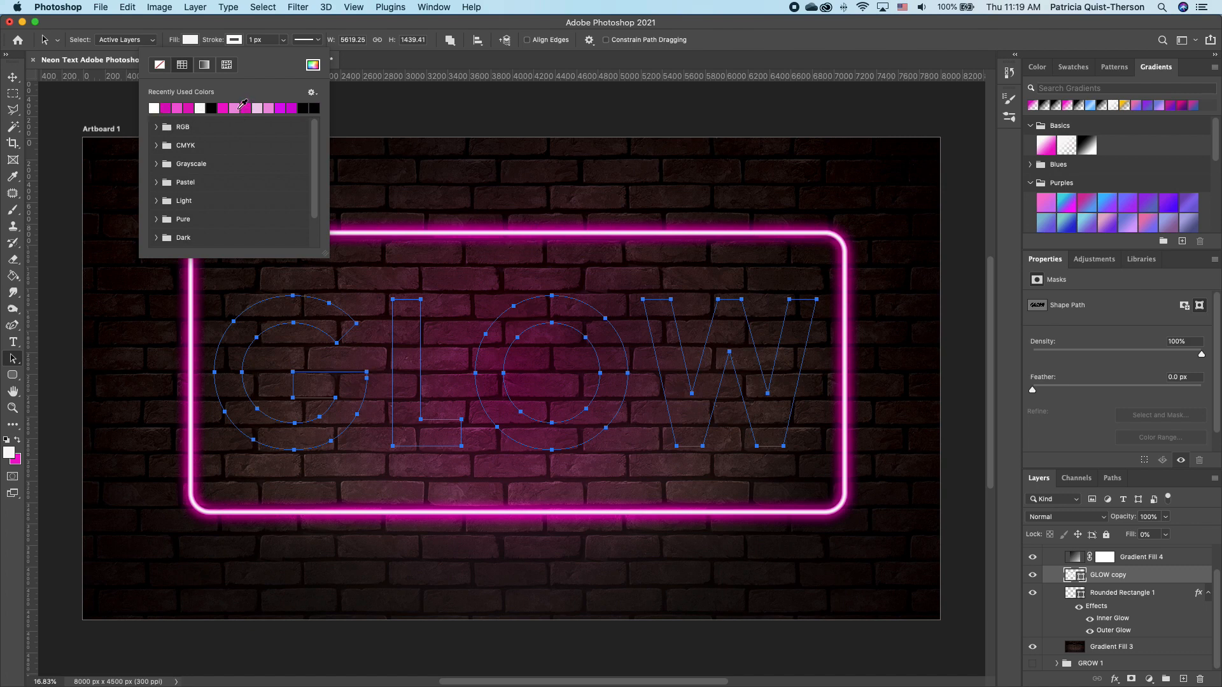
click(258, 40)
click(283, 40)
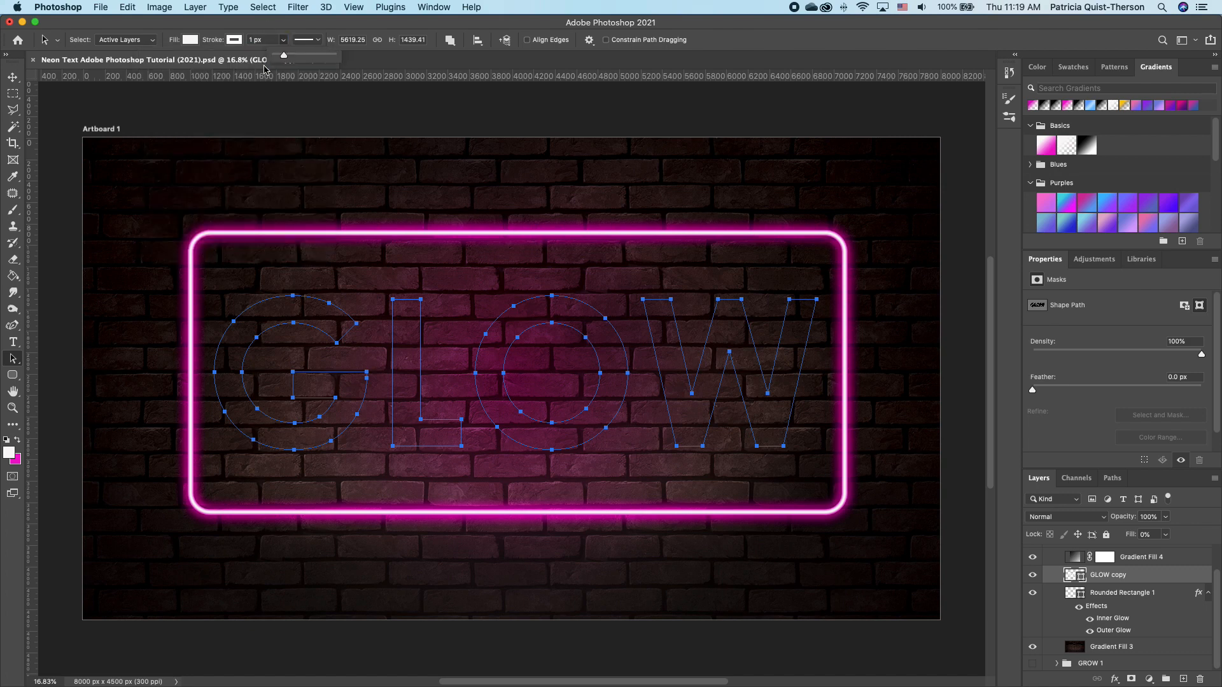
drag(284, 56, 286, 59)
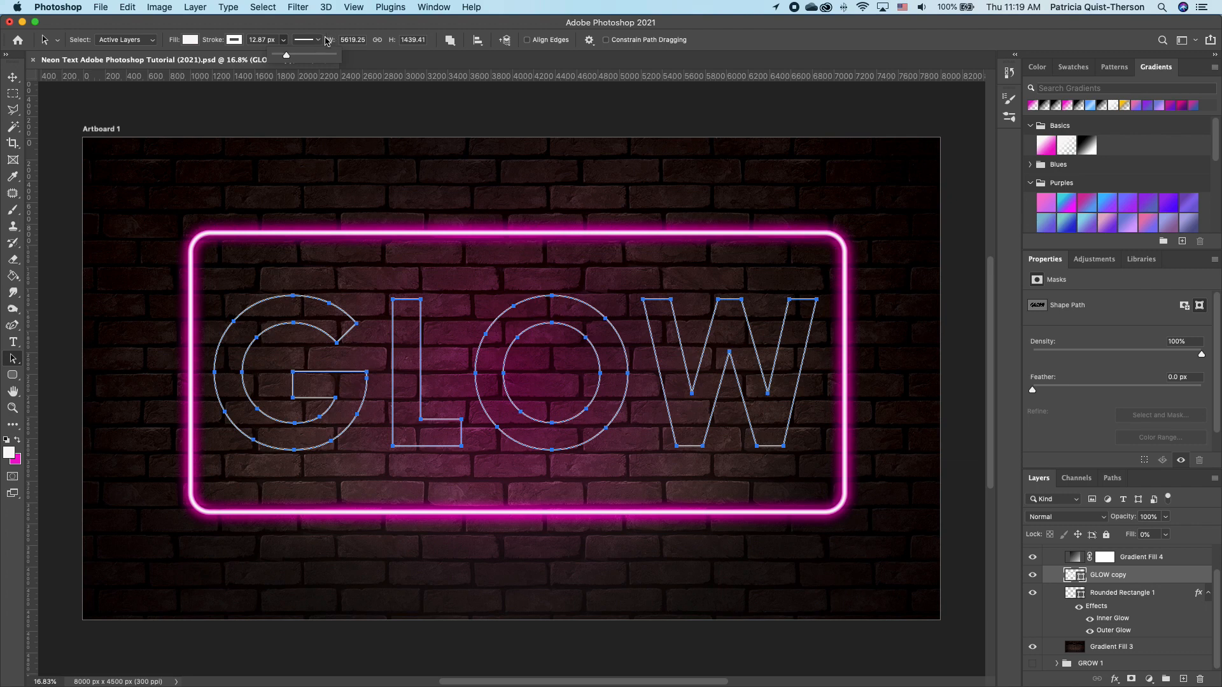
Try aligning the GLOW copy stroke outside the path and return it to center alignment.
click(311, 43)
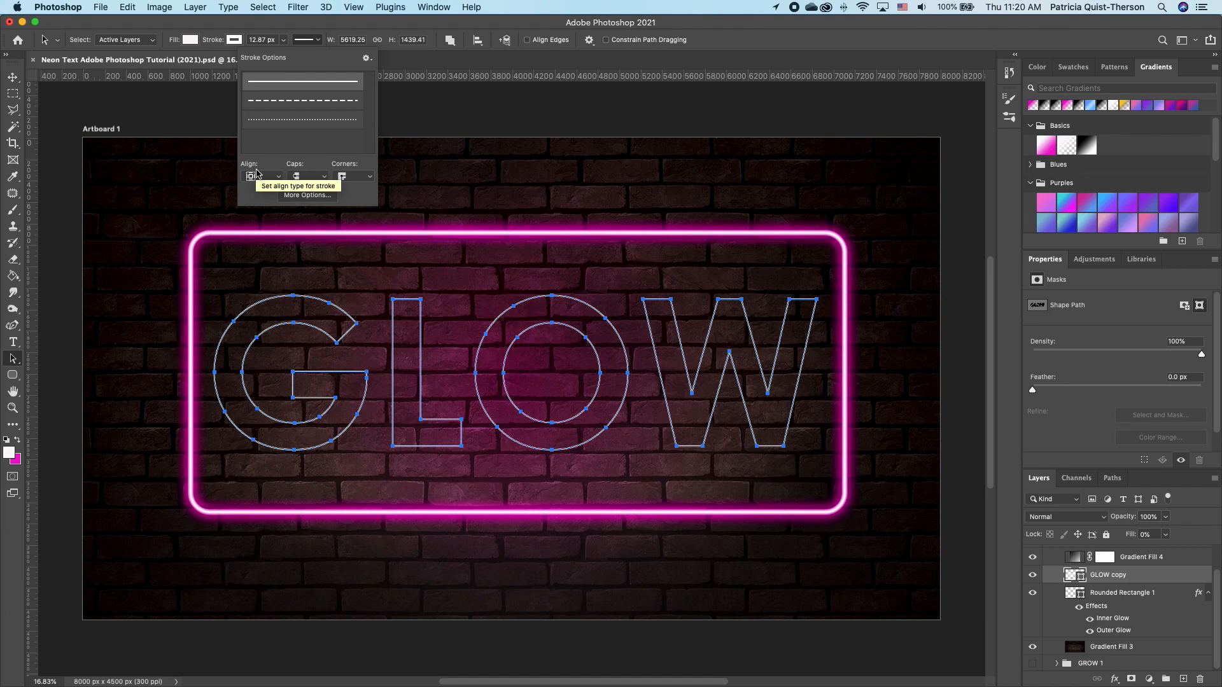
click(278, 176)
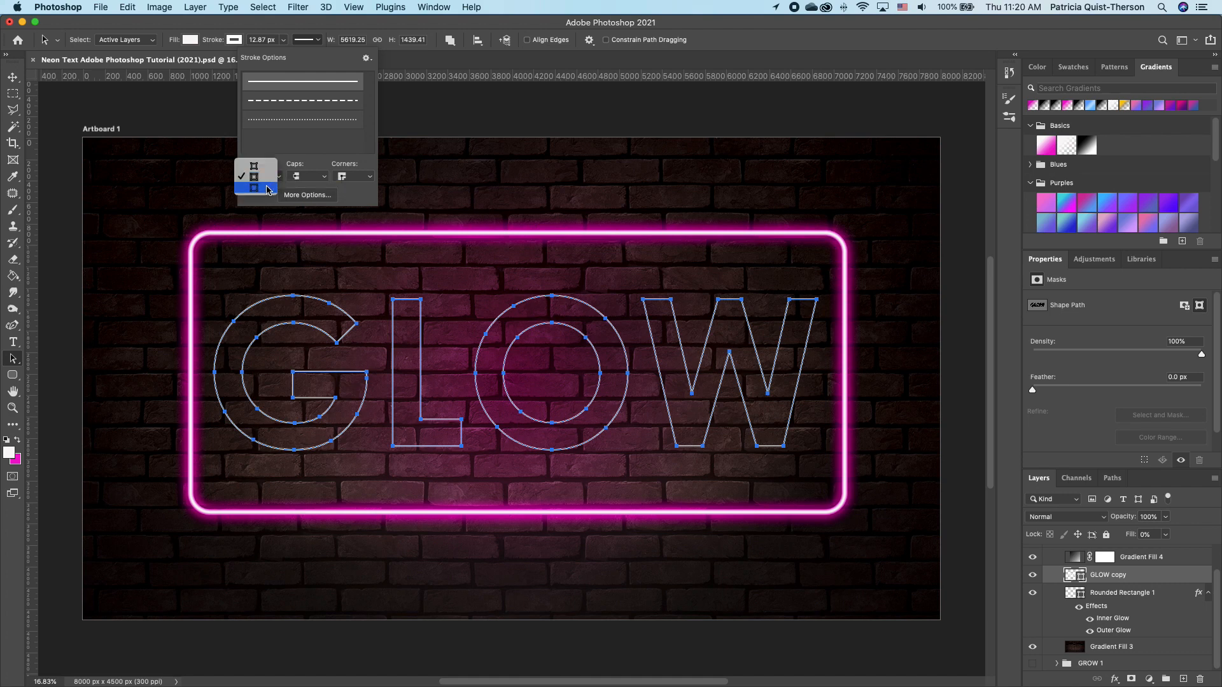
click(267, 190)
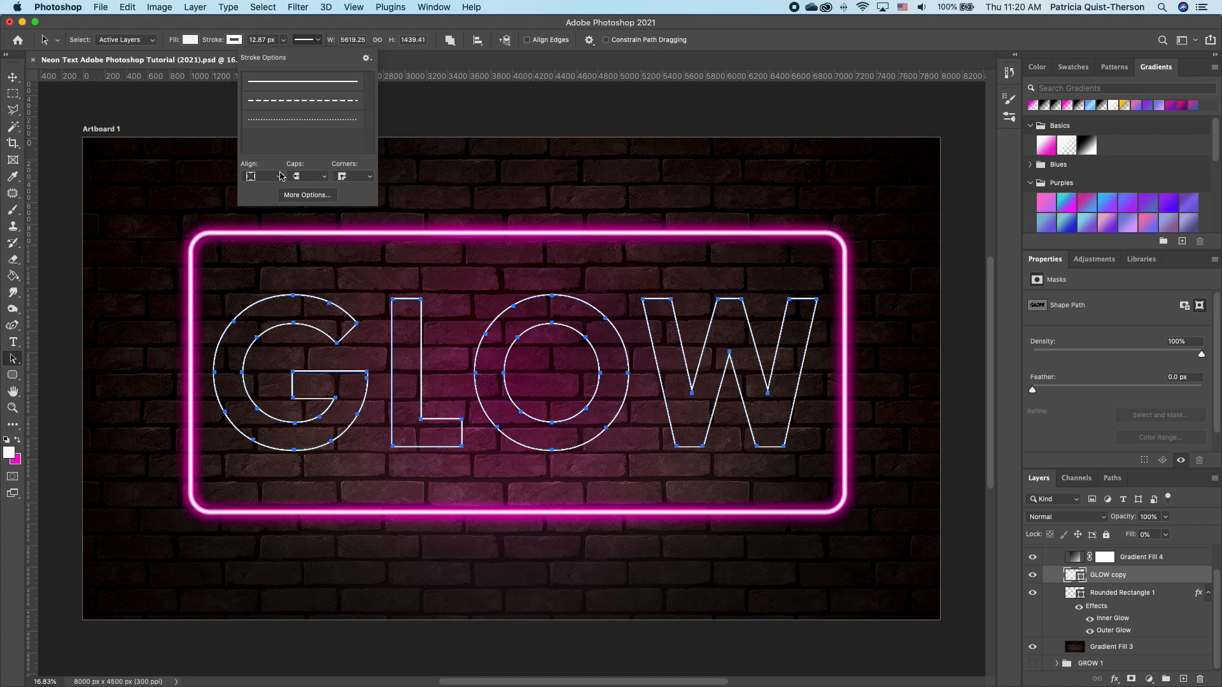
click(281, 180)
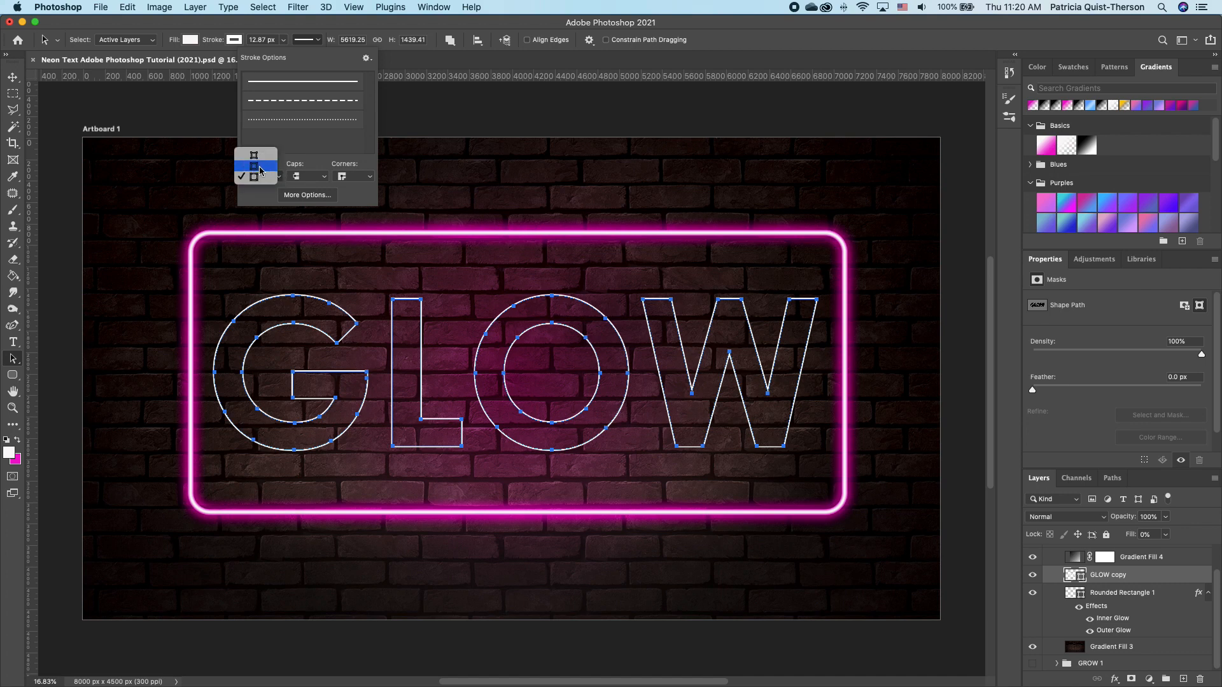
click(259, 167)
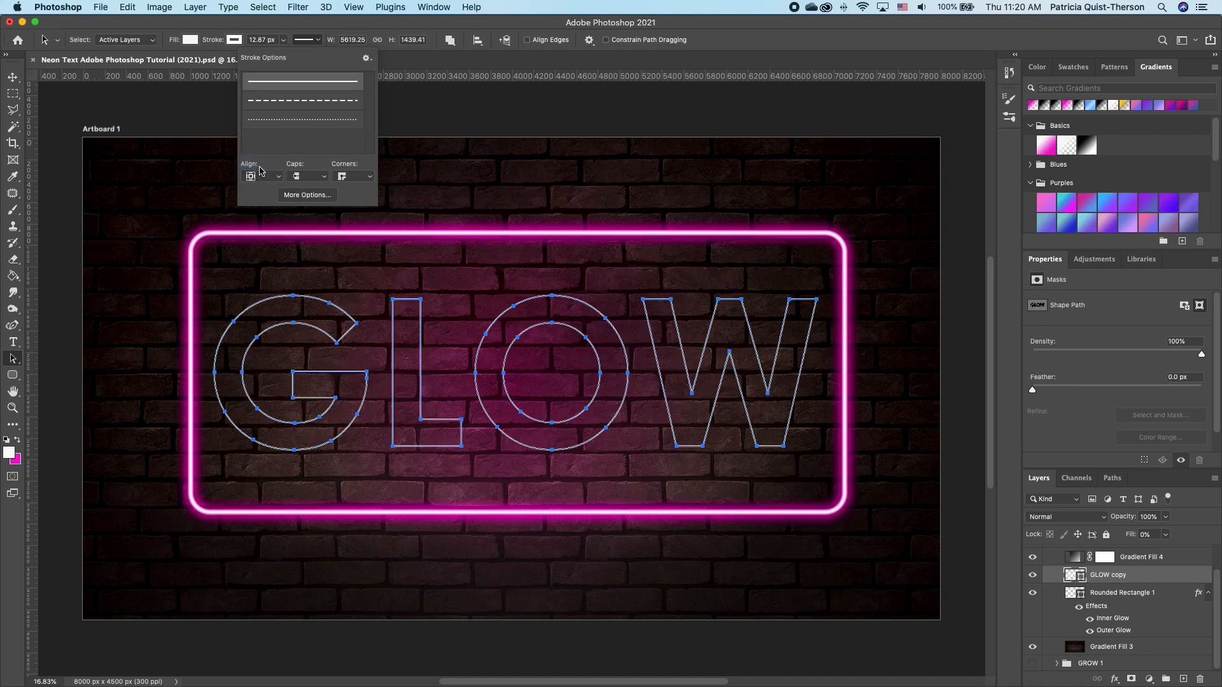
Make the GLOW copy stroke dashed, widen it to 21.06 px and switch to the Move tool.
click(338, 105)
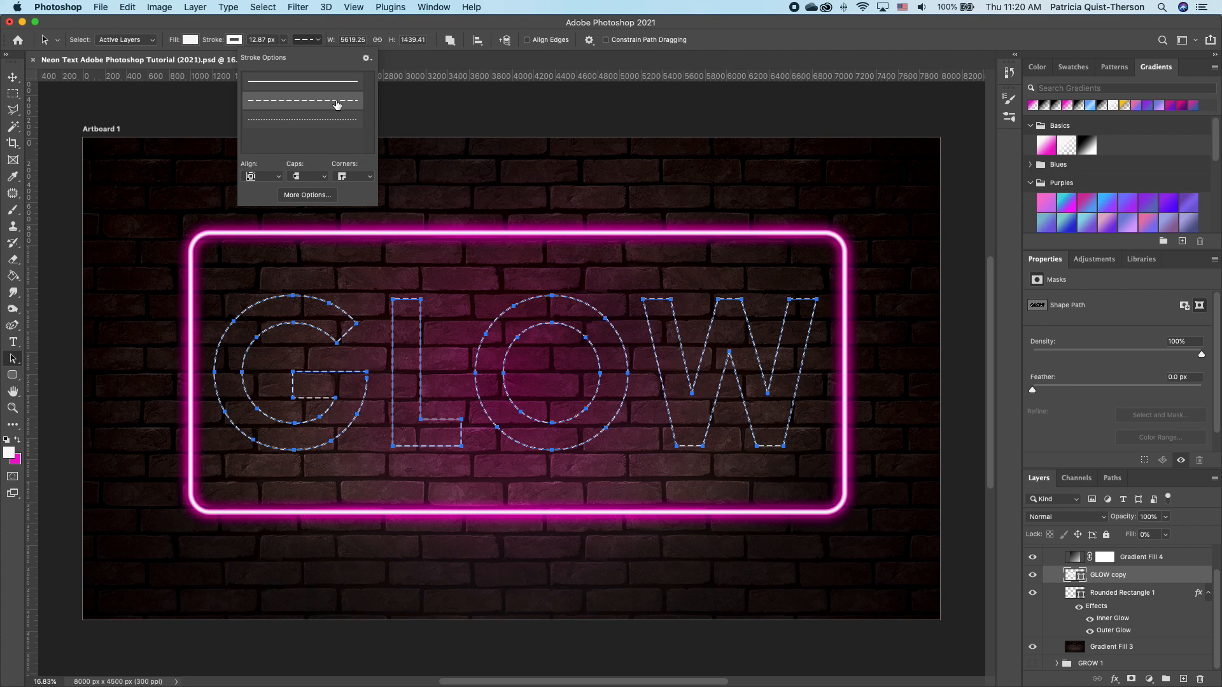
click(318, 40)
click(283, 39)
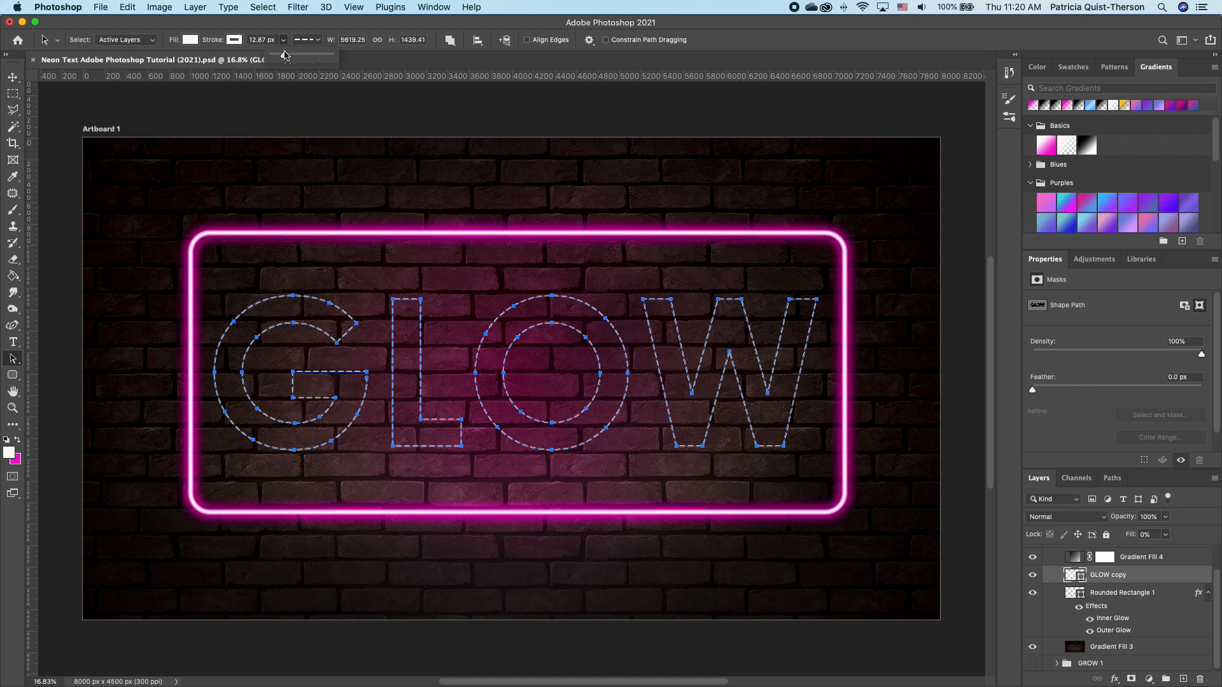
drag(286, 55, 287, 59)
click(561, 124)
click(12, 78)
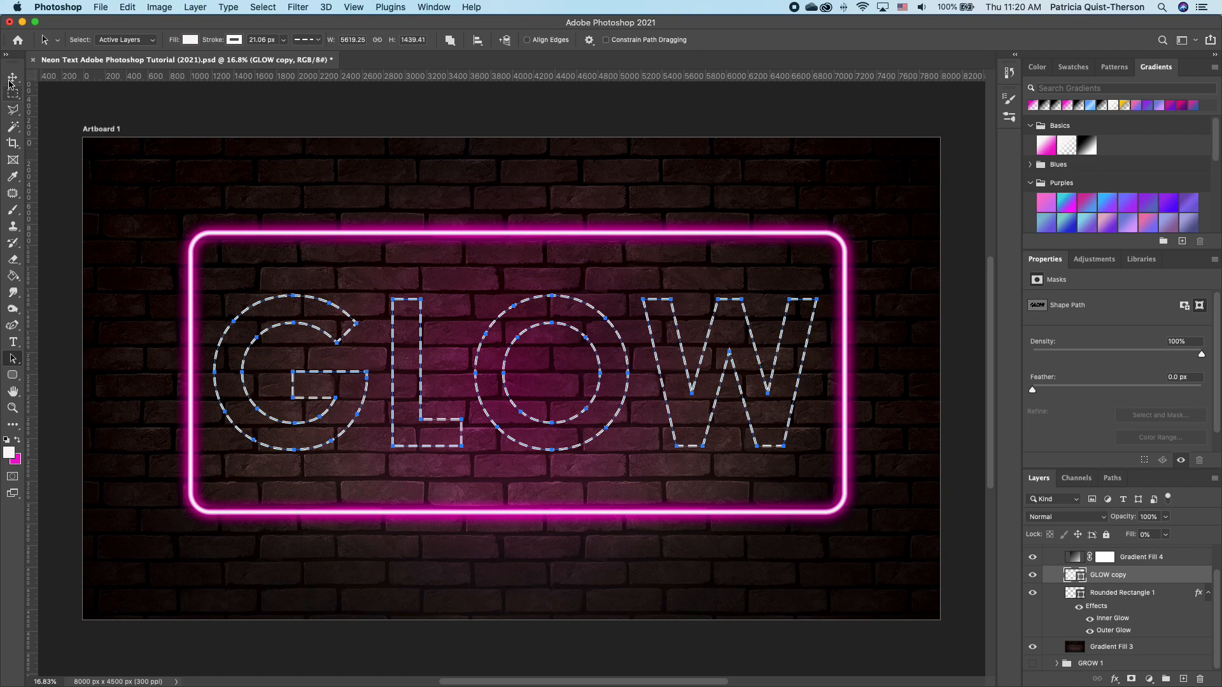
Add an inner glow to the dashed GLOW copy layer and set its size to 79 px.
click(960, 354)
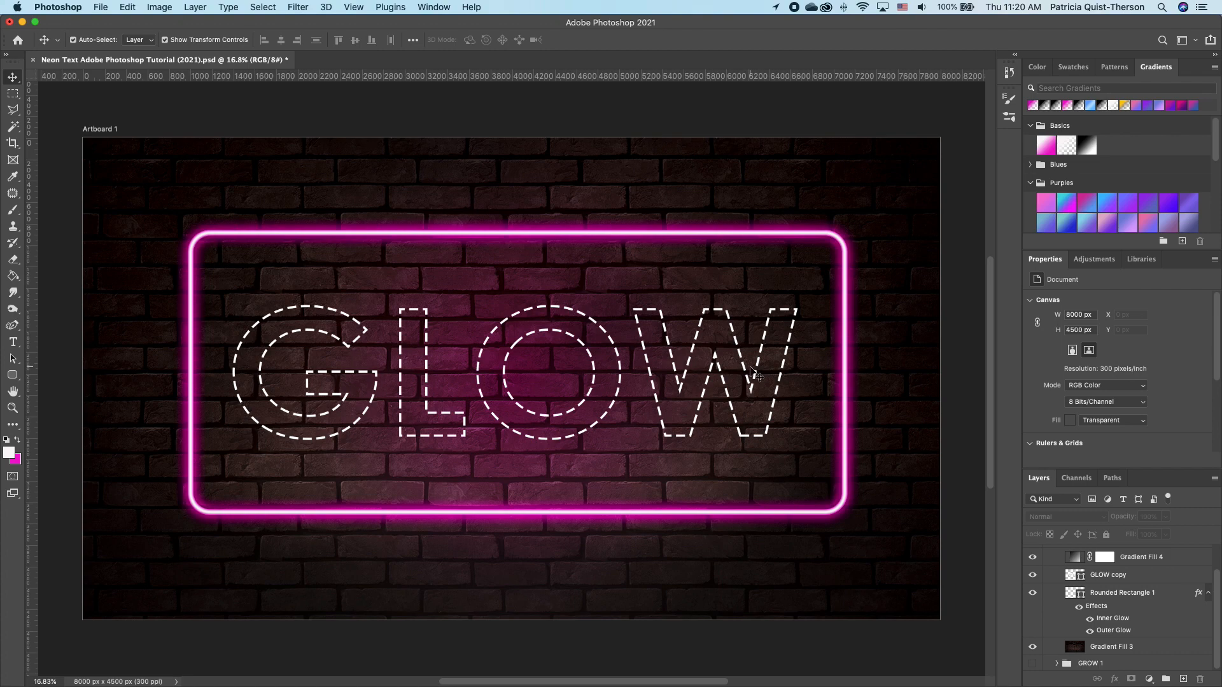
double_click(1206, 576)
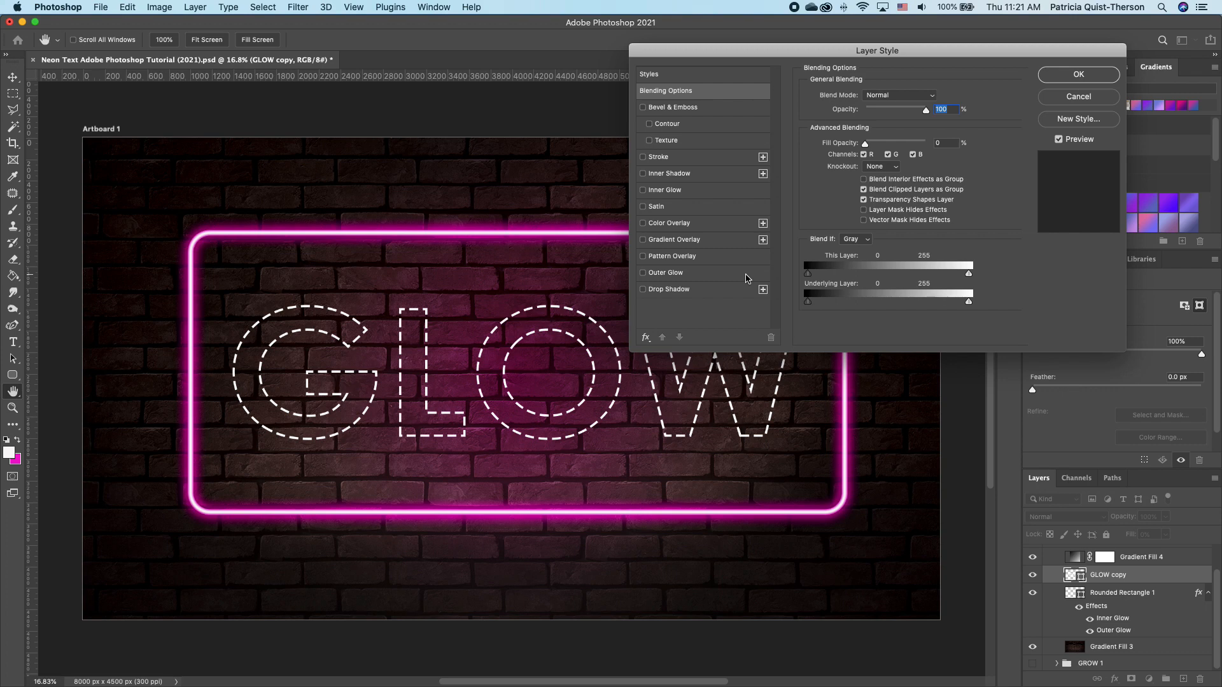
click(643, 190)
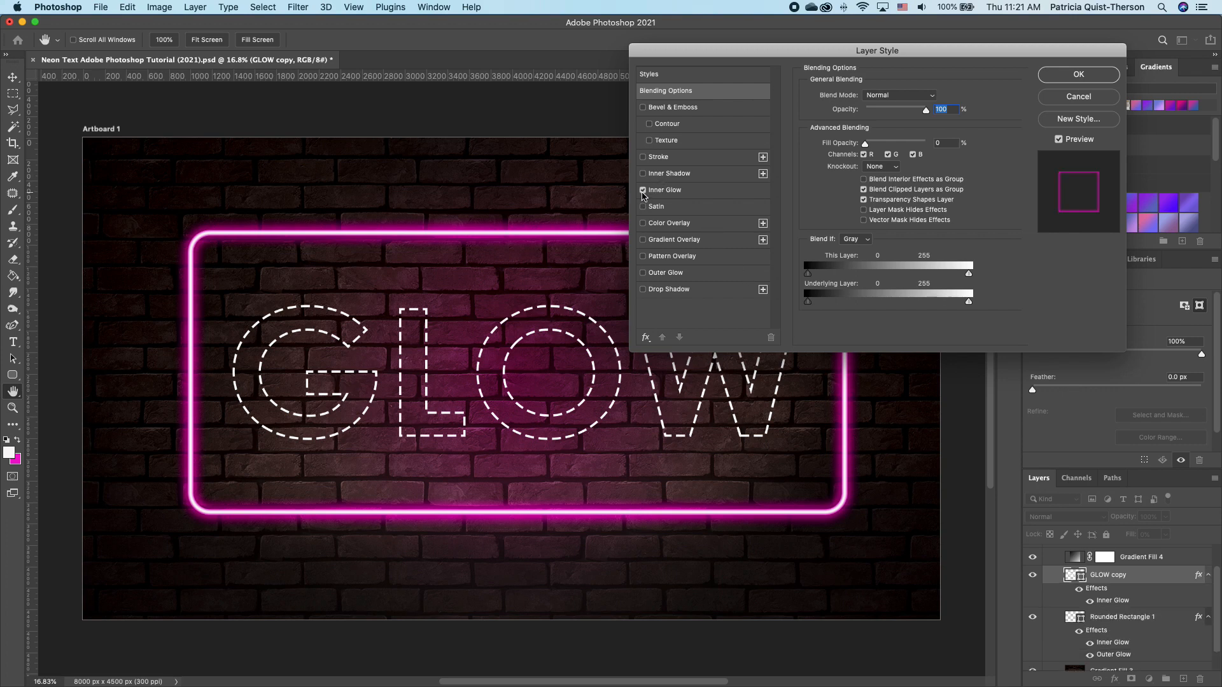
click(658, 190)
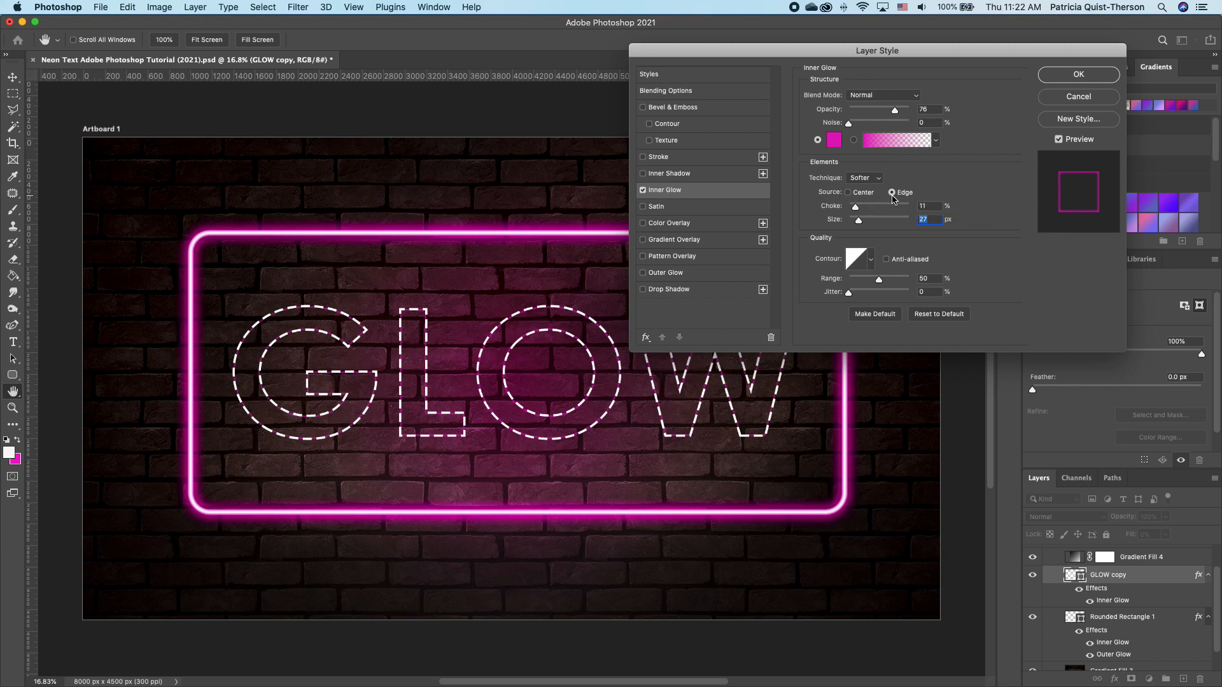
drag(859, 222, 870, 227)
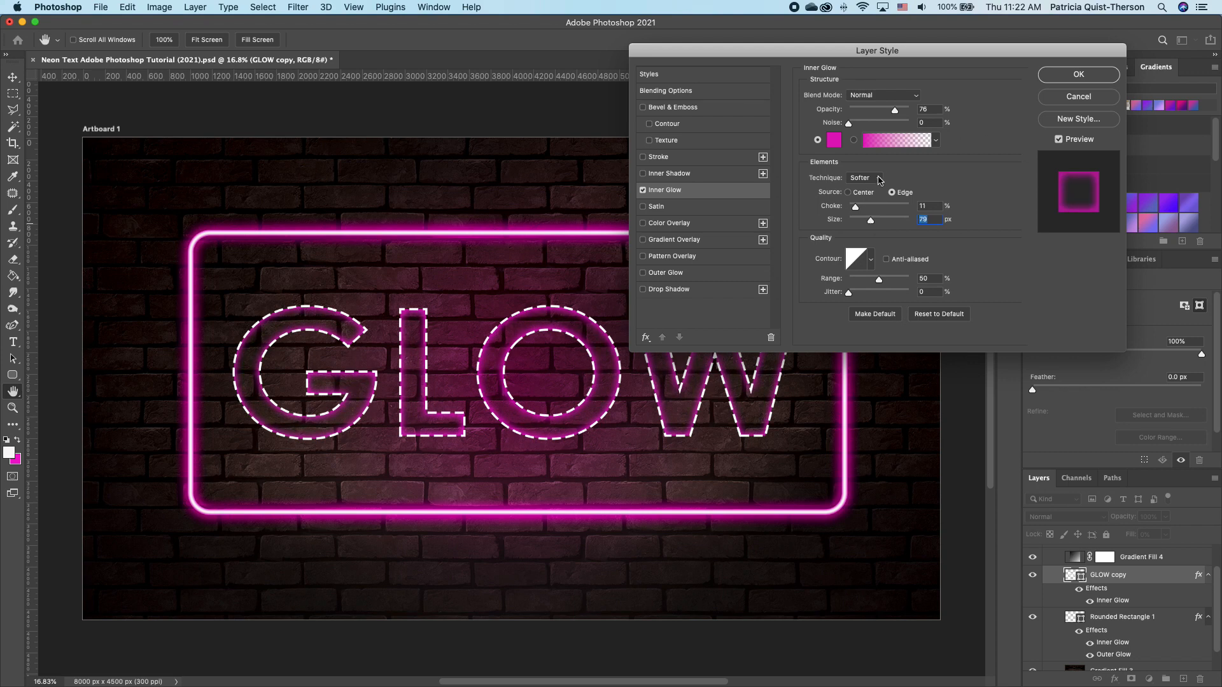
Enable the outer glow on the GLOW copy layer and open its settings.
click(642, 273)
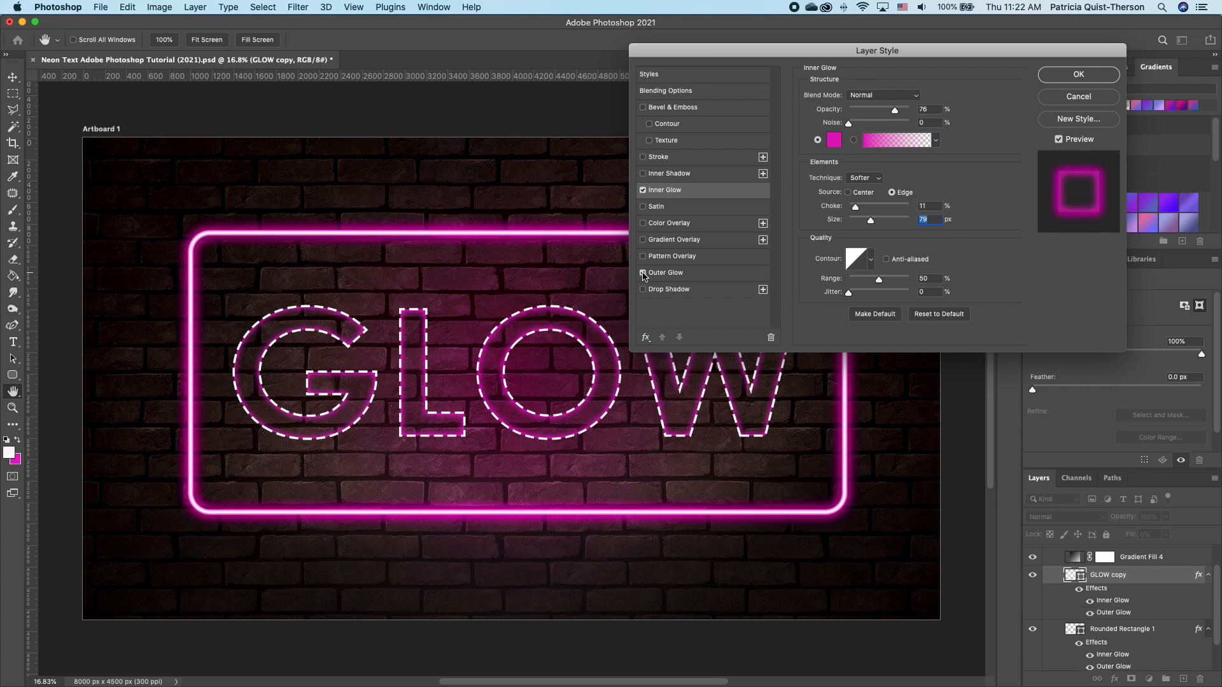
click(708, 278)
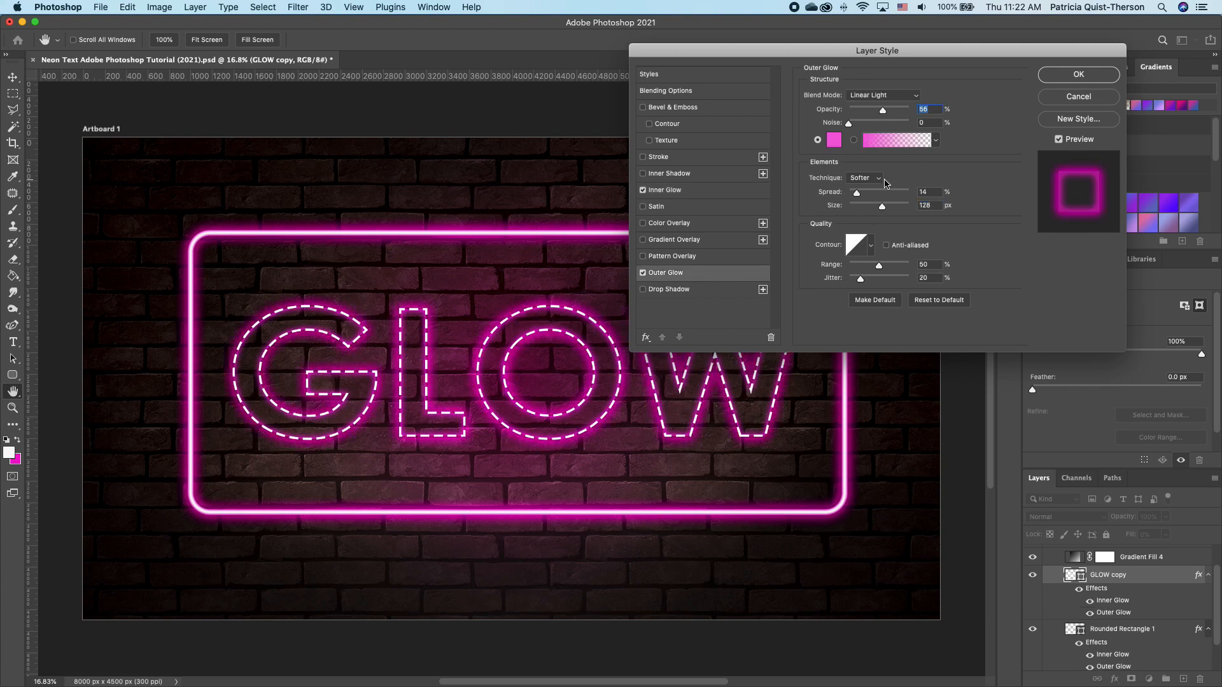